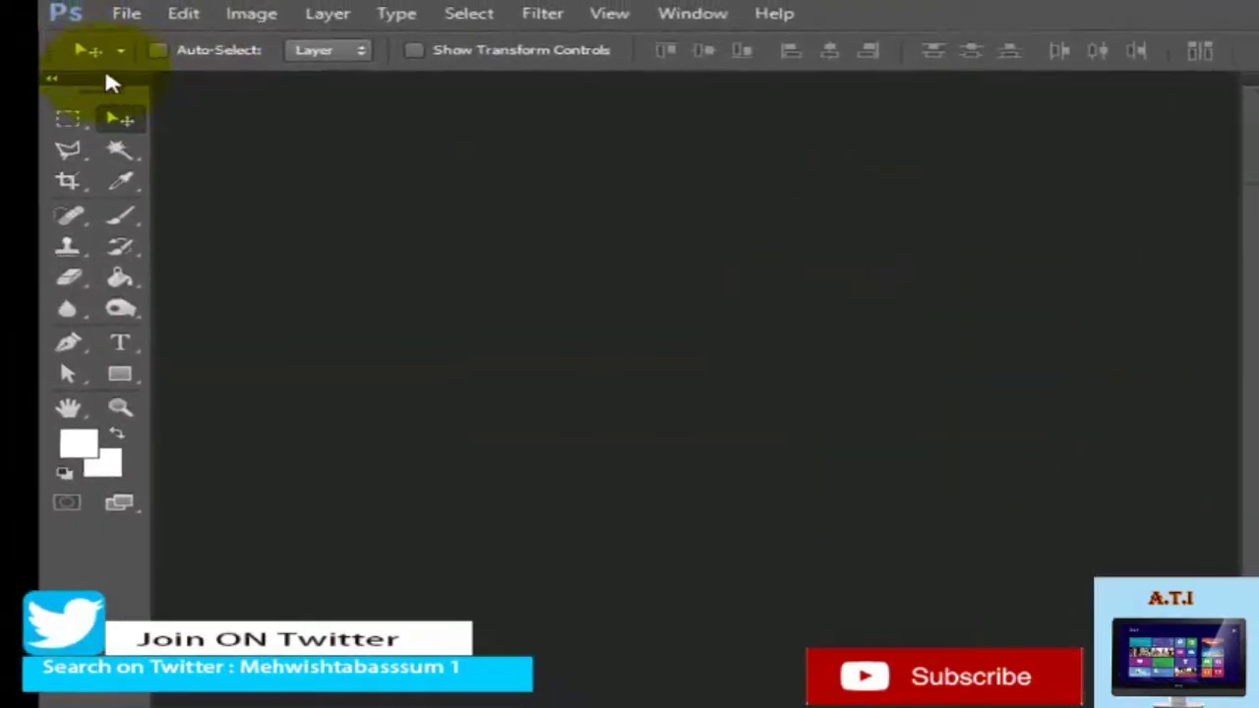
Step: Create a new blank 8 × 8 inch document at 72 pixels per inch
left_click(128, 12)
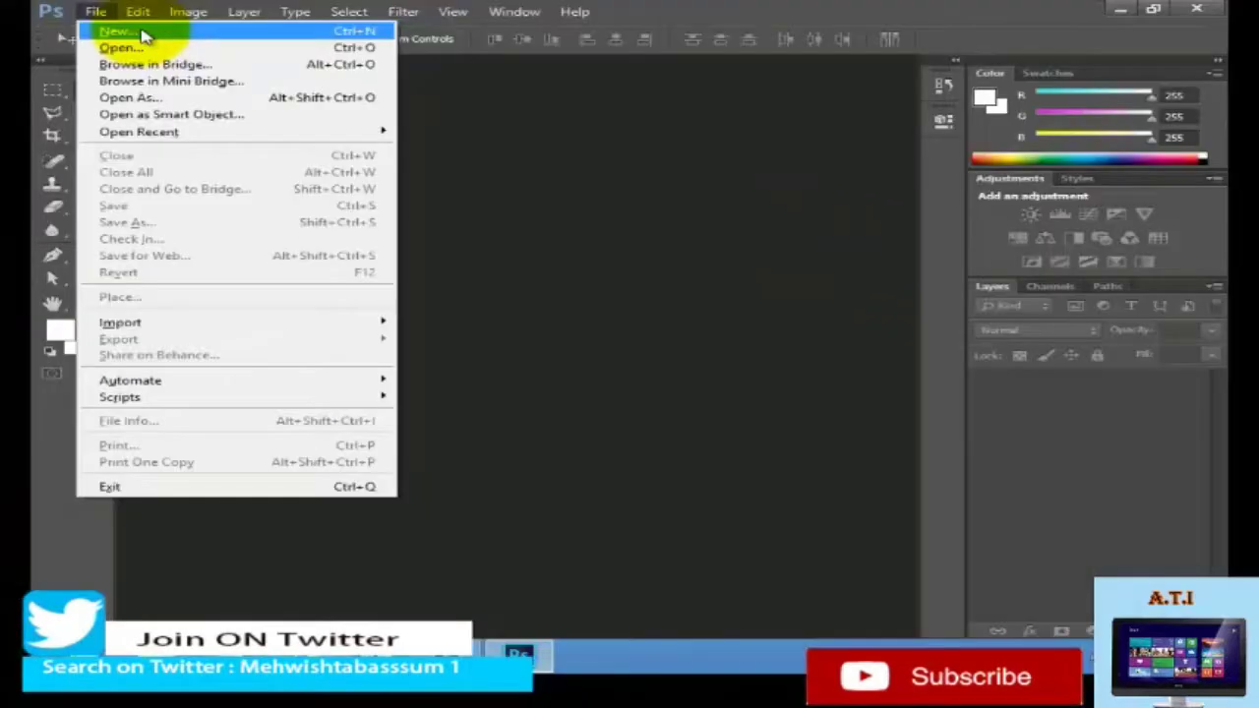
left_click(167, 32)
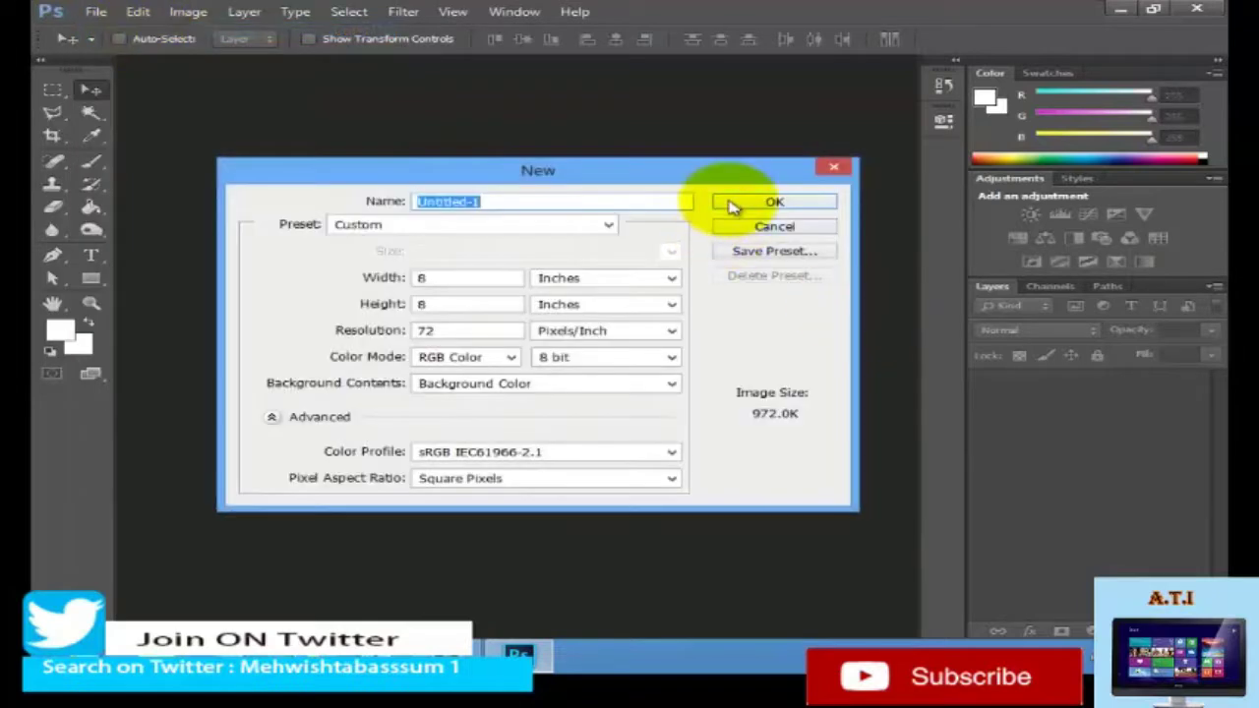
left_click(738, 202)
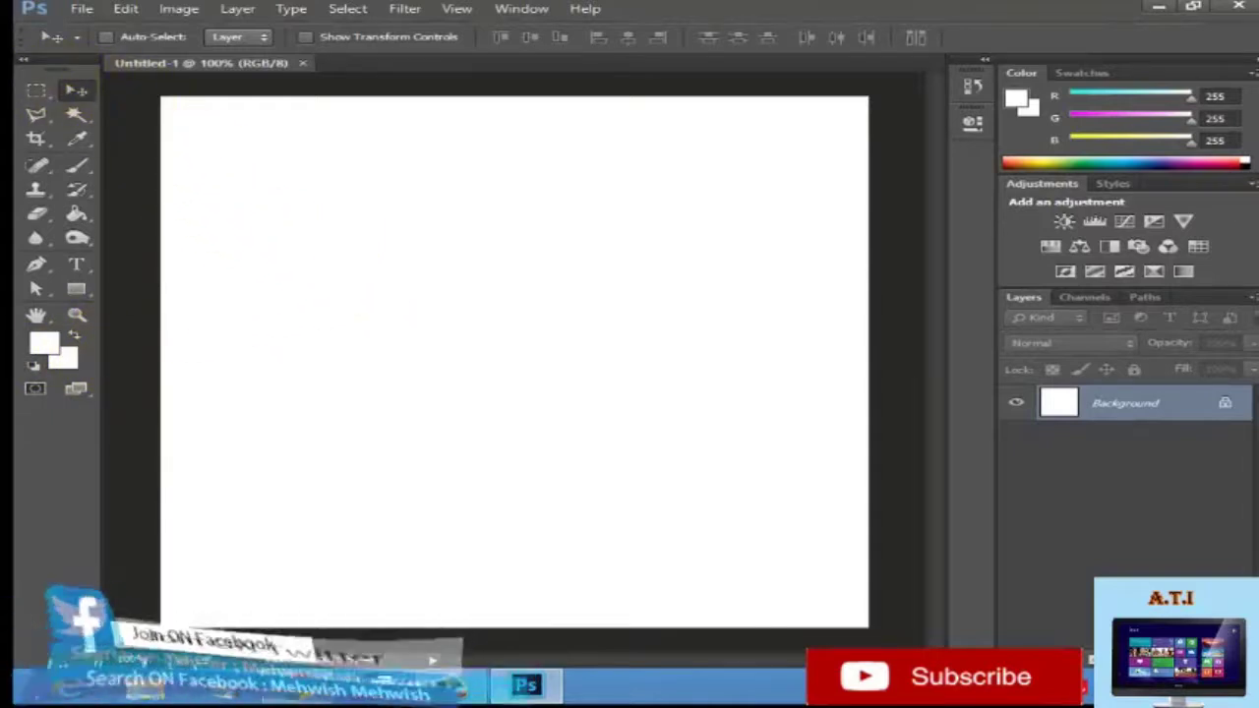
Step: Add a new layer and draw an elliptical selection across the canvas middle
key("ctrl+shift+alt+n")
right_click(39, 99)
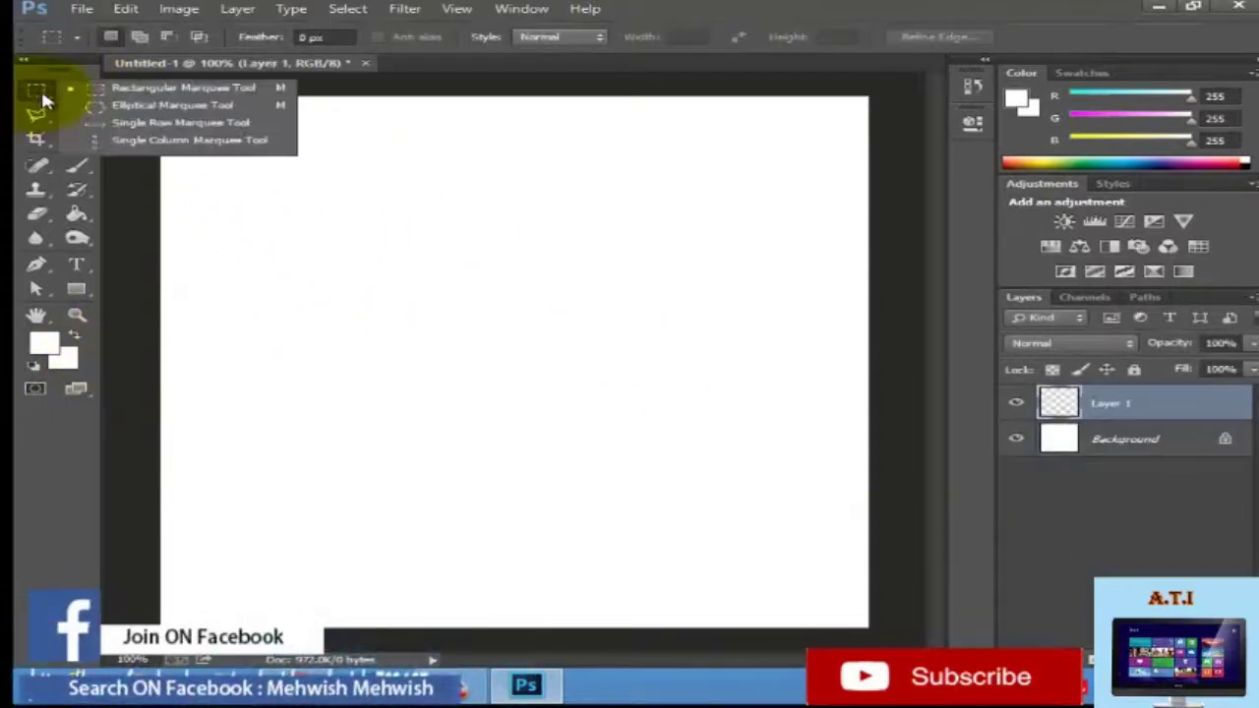
left_click(147, 104)
mouse_move(309, 236)
left_mouse_down()
mouse_move(462, 390)
mouse_move(767, 487)
left_mouse_up()
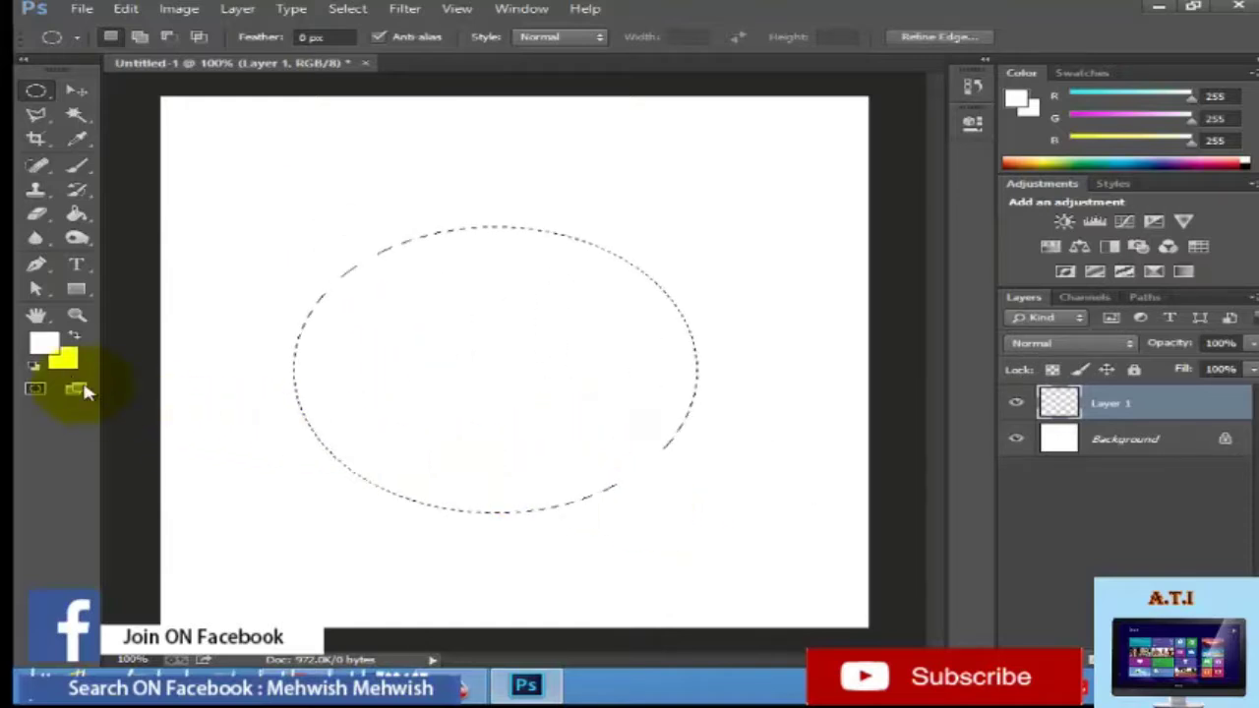
Step: Fill the ellipse with bright red (#ed0e33) and duplicate it onto Layer 2
left_click(59, 356)
left_click(747, 387)
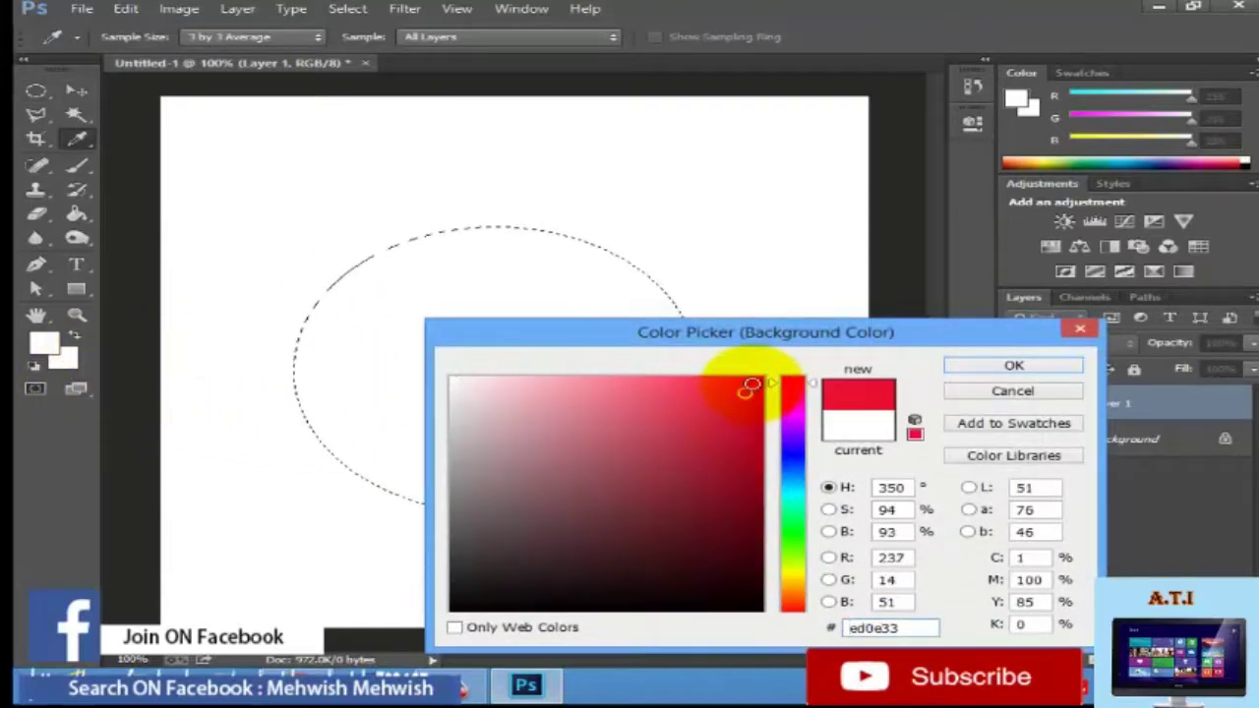
left_click(984, 365)
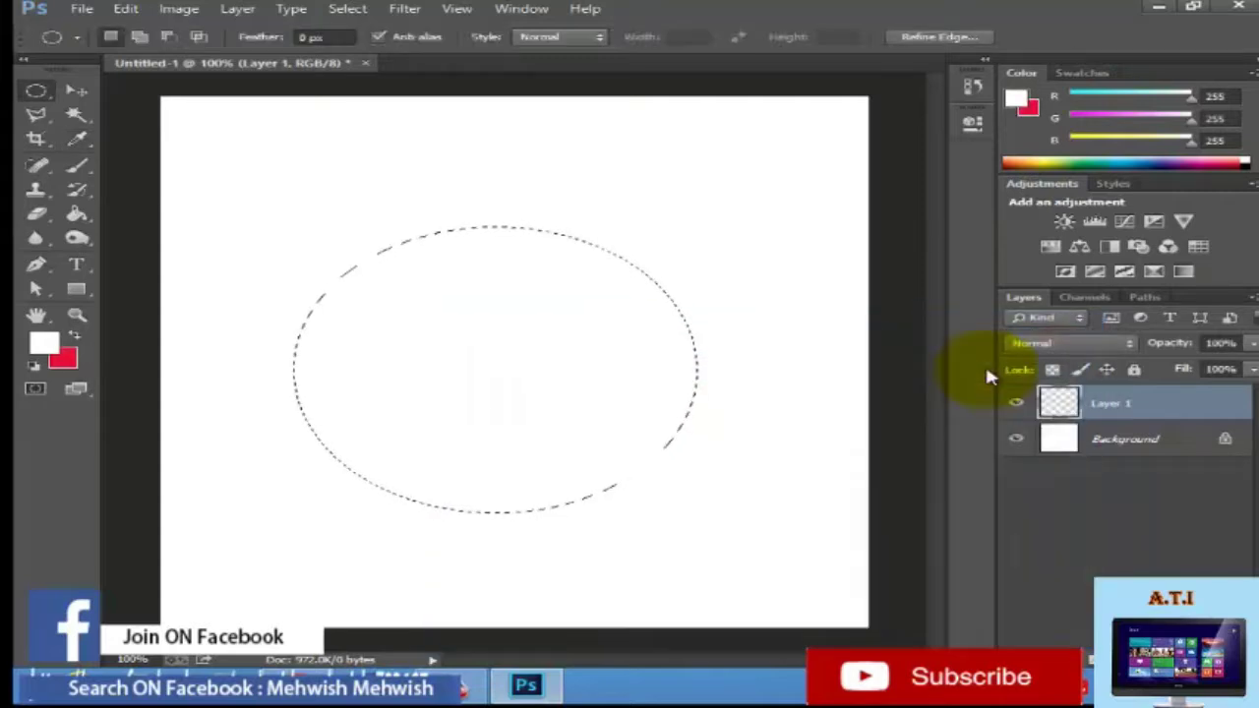
key("ctrl+BackSpace")
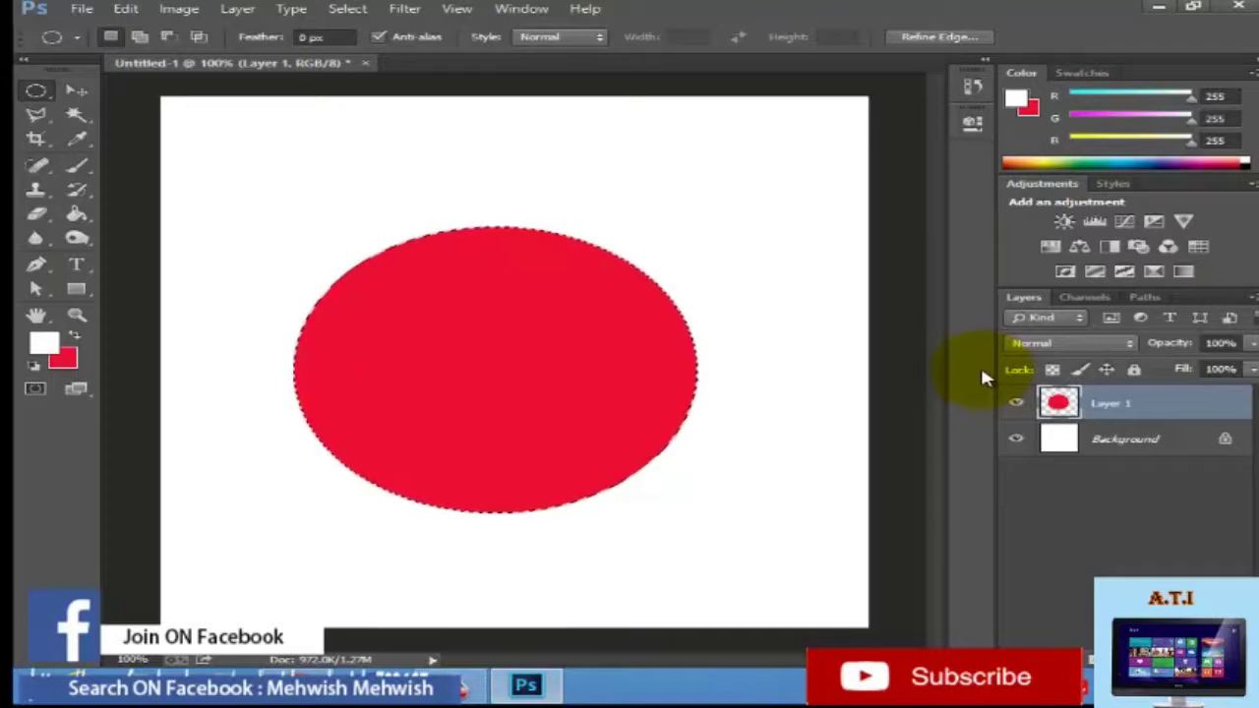
key("ctrl+j")
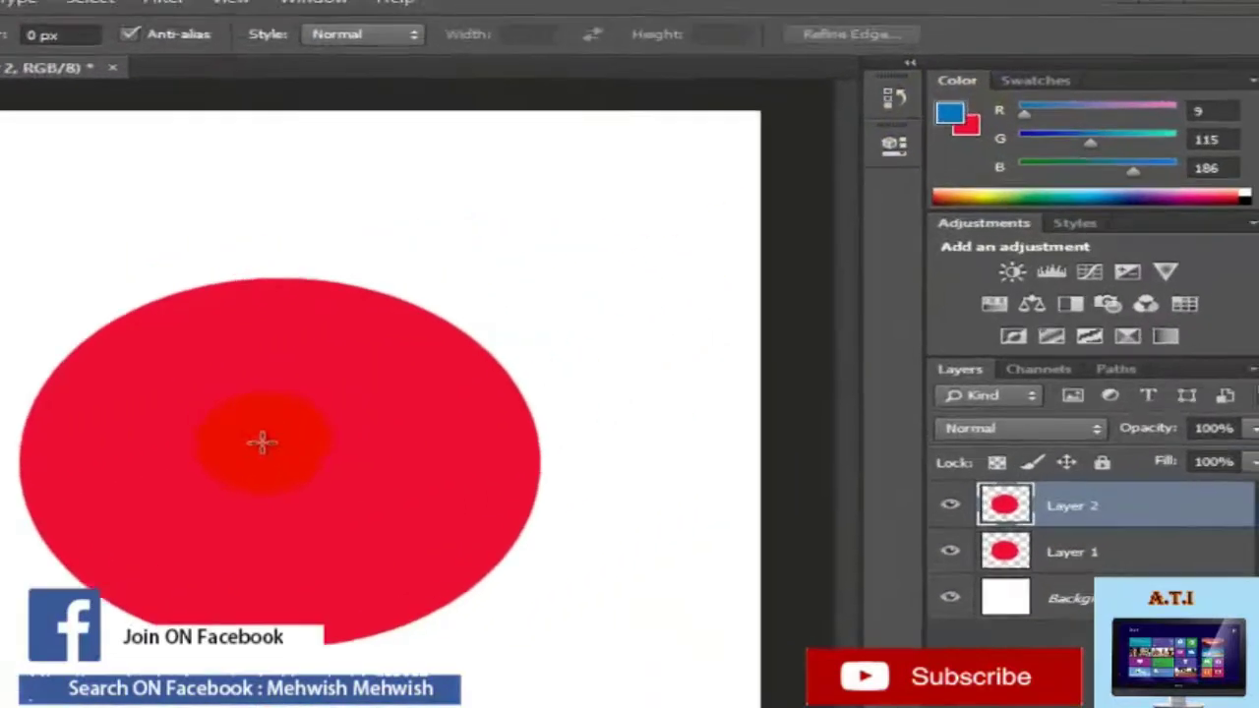
Step: Paint Bucket the Layer 2 ellipse blue
key("g")
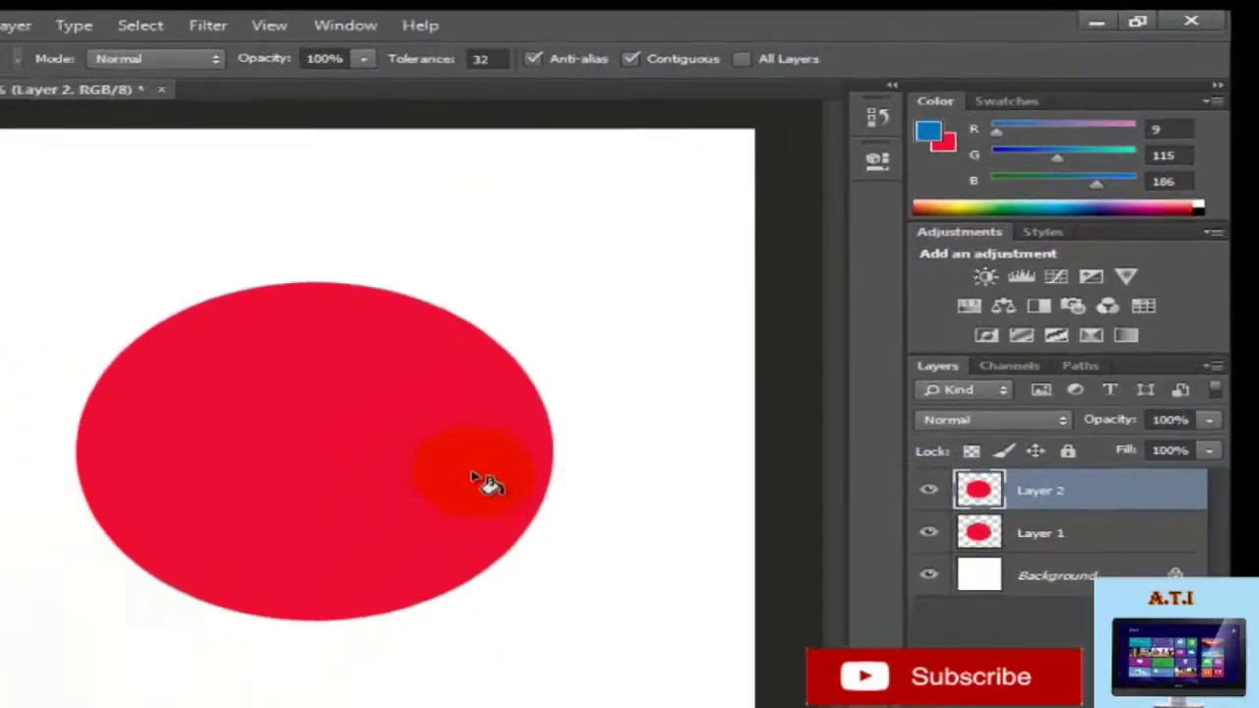
left_click(472, 479)
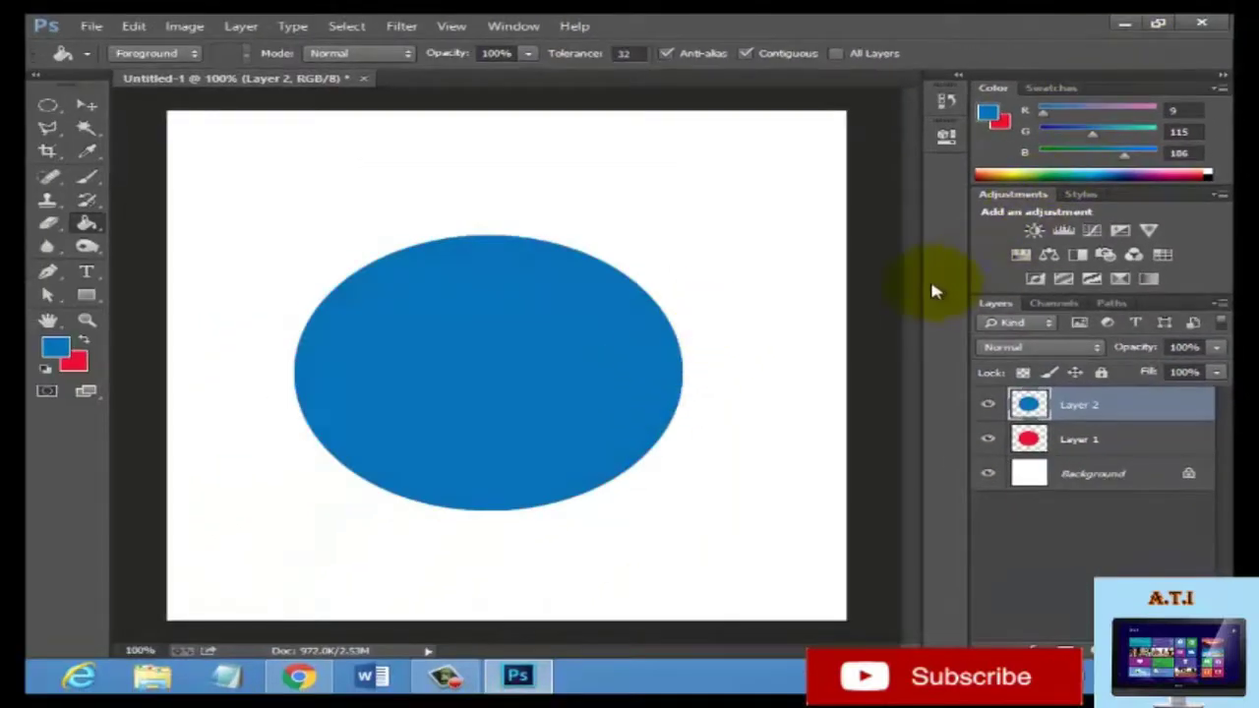
left_click(125, 34)
mouse_move(90, 25)
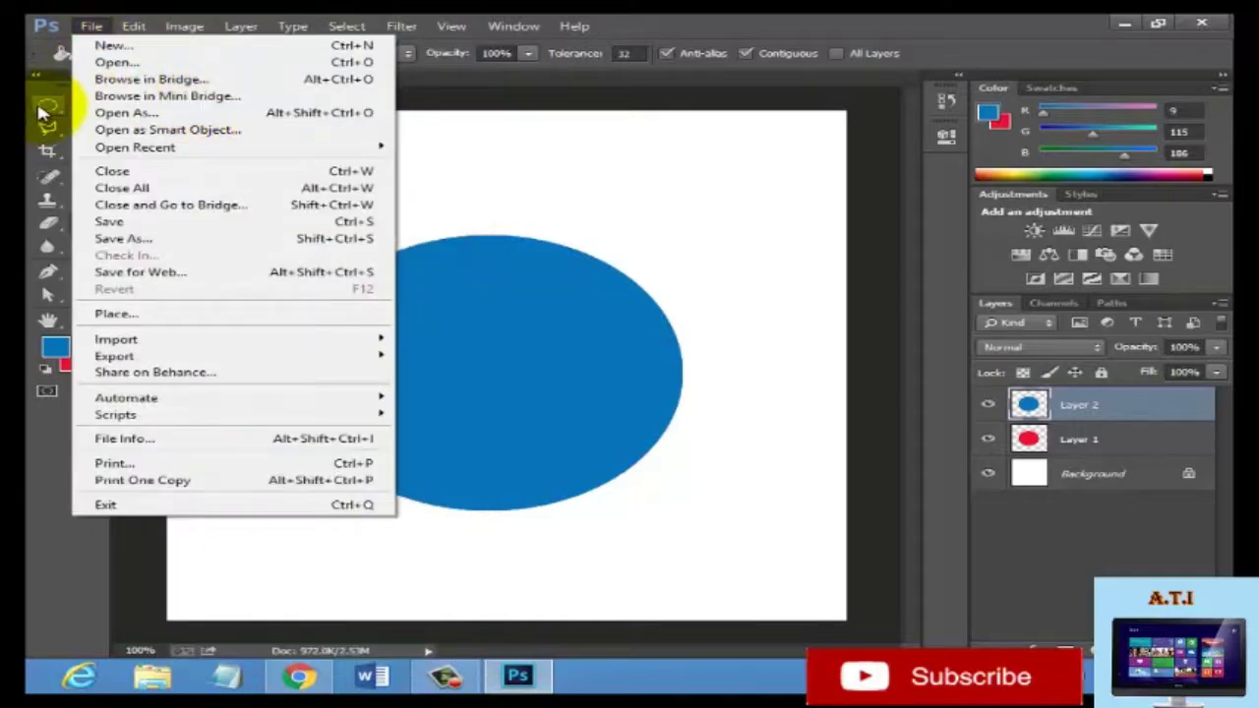
left_click(43, 108)
Step: Clear the top half of the blue ellipse and deselect, so red shows above
right_click(46, 105)
left_click(148, 107)
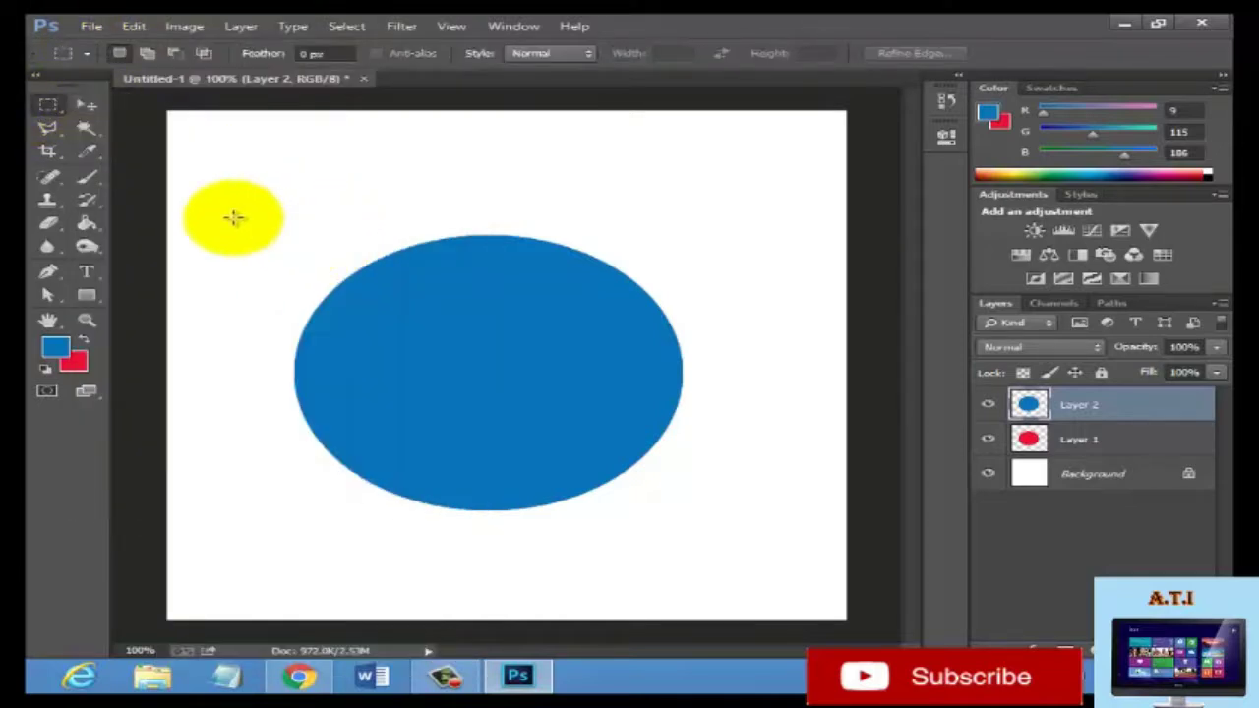
mouse_move(179, 231)
left_mouse_down()
mouse_move(452, 399)
mouse_move(590, 373)
mouse_move(747, 383)
left_mouse_up()
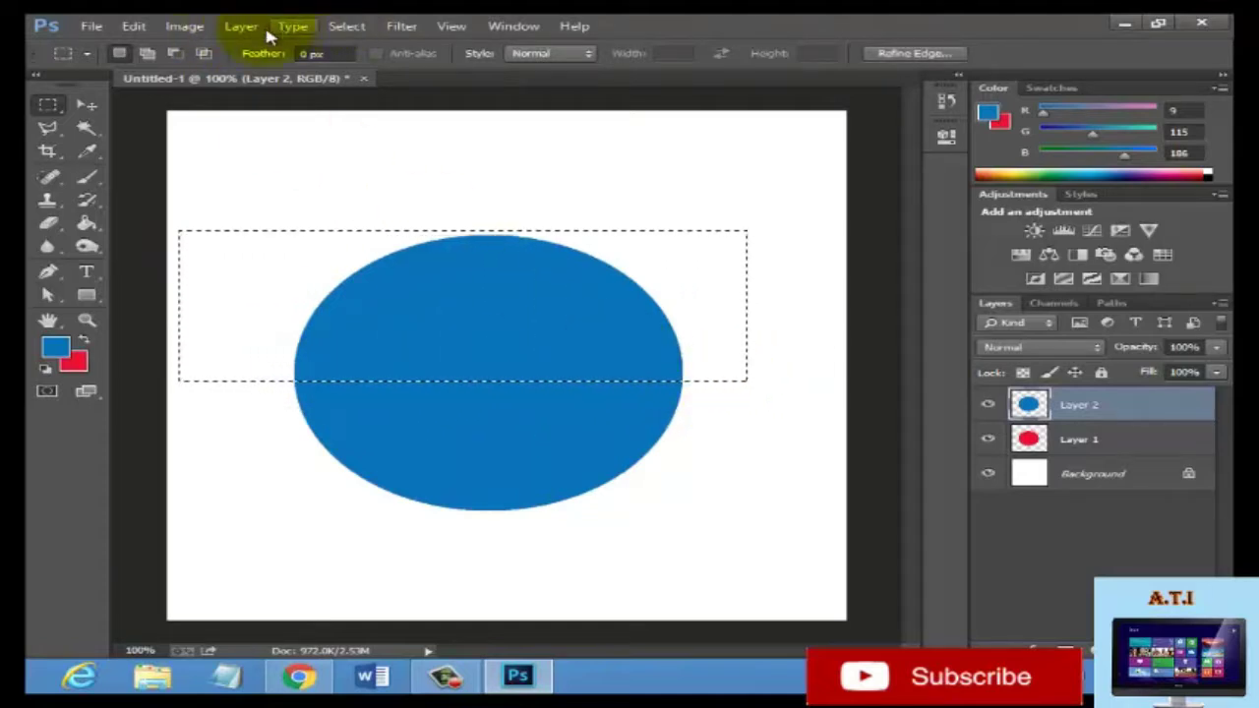
left_click(145, 32)
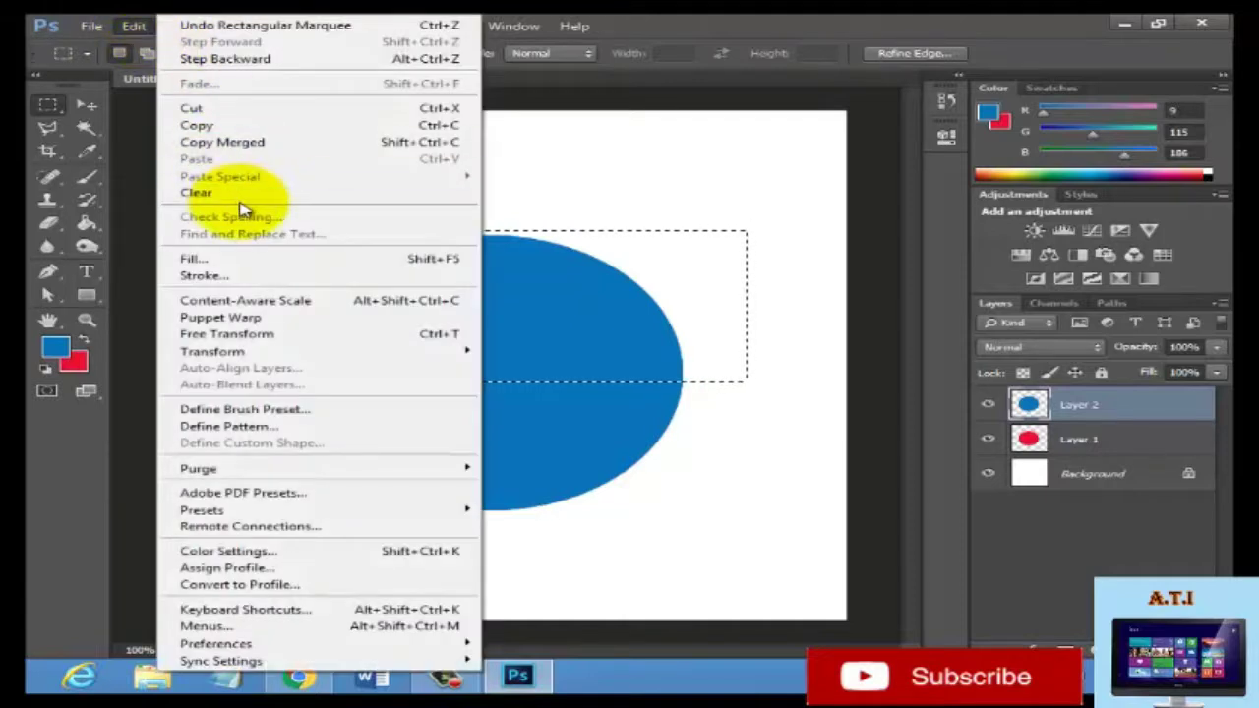
left_click(247, 190)
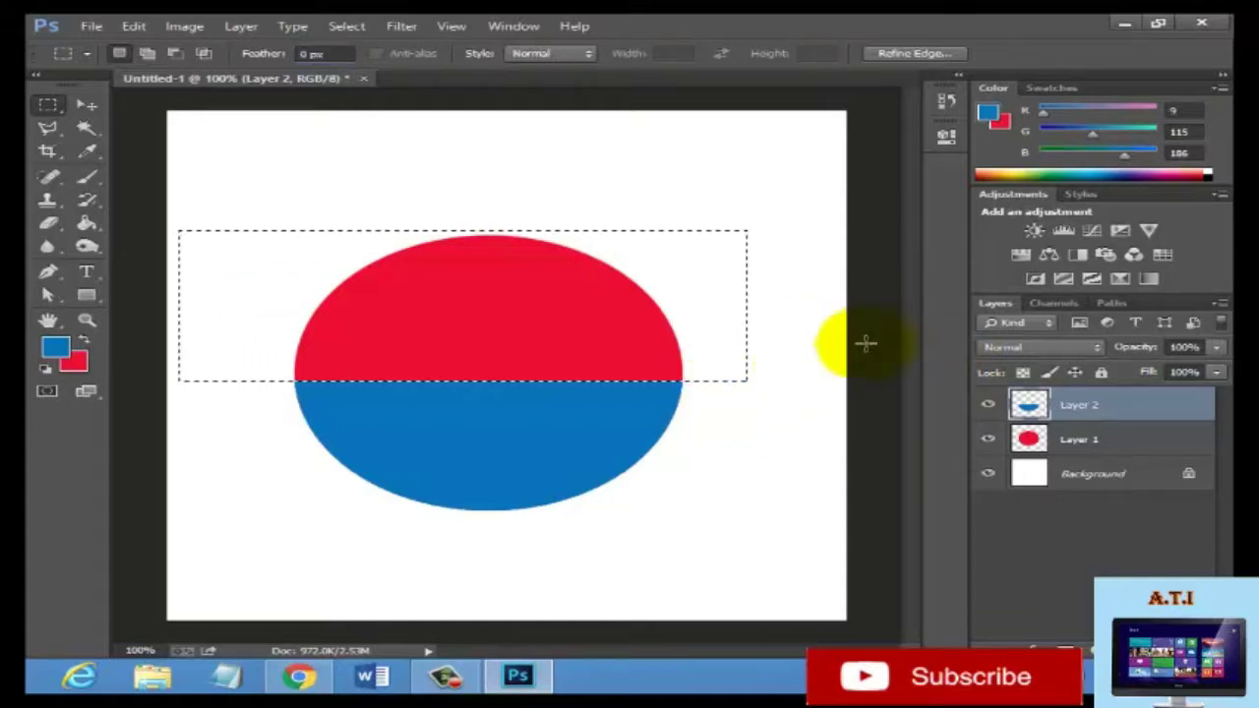
key("ctrl+d")
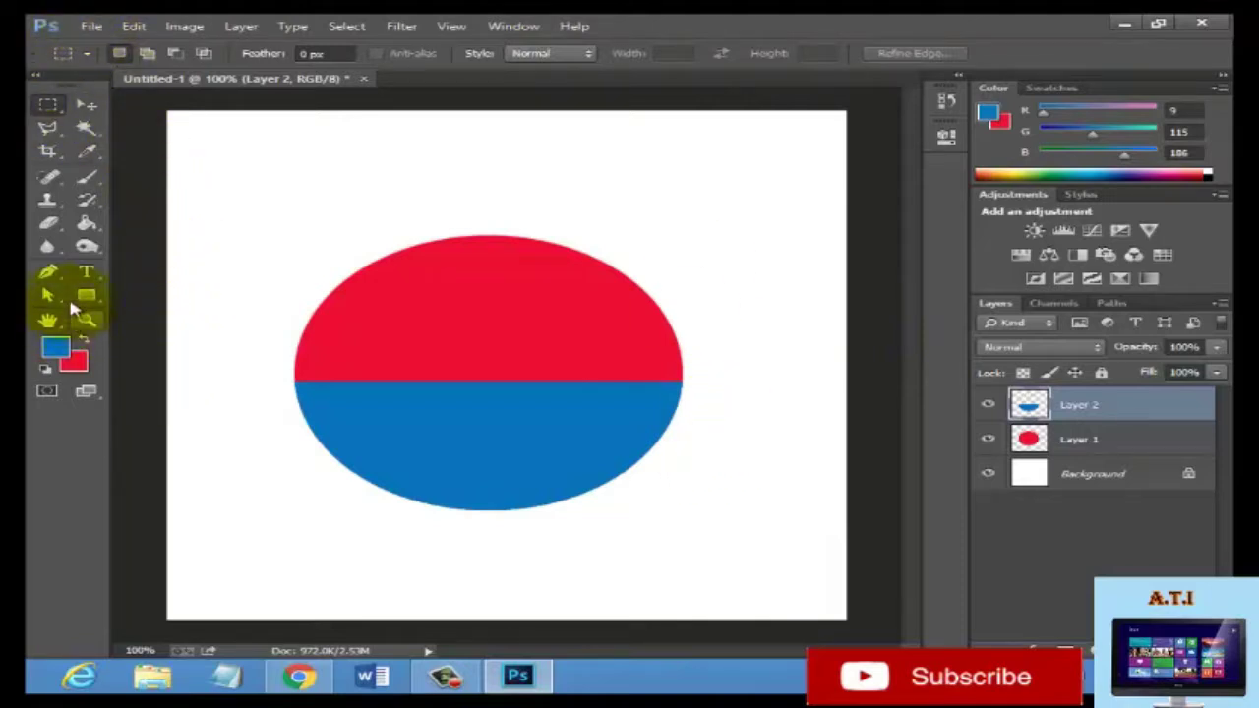
Step: Draw a white 396 × 65 px rectangle band across the ellipse's middle, then enter Free Transform
left_click(80, 298)
left_click_drag(248, 354, 660, 415)
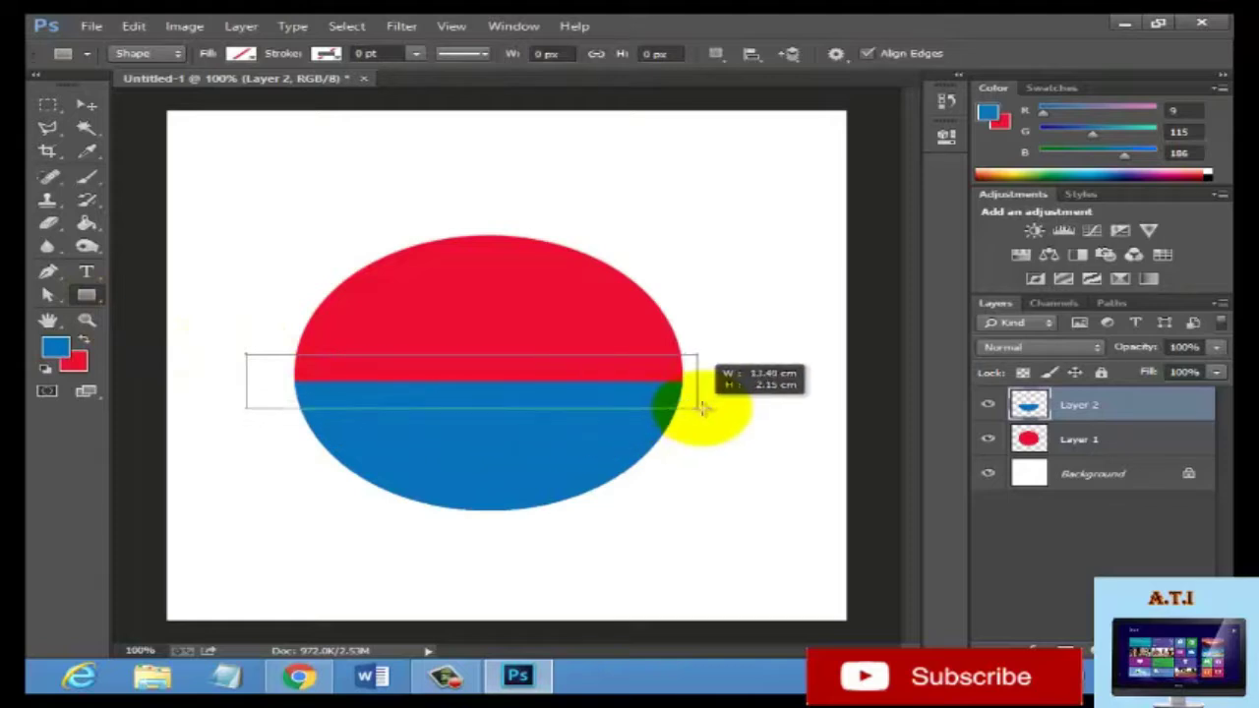
left_click_drag(660, 415, 700, 407)
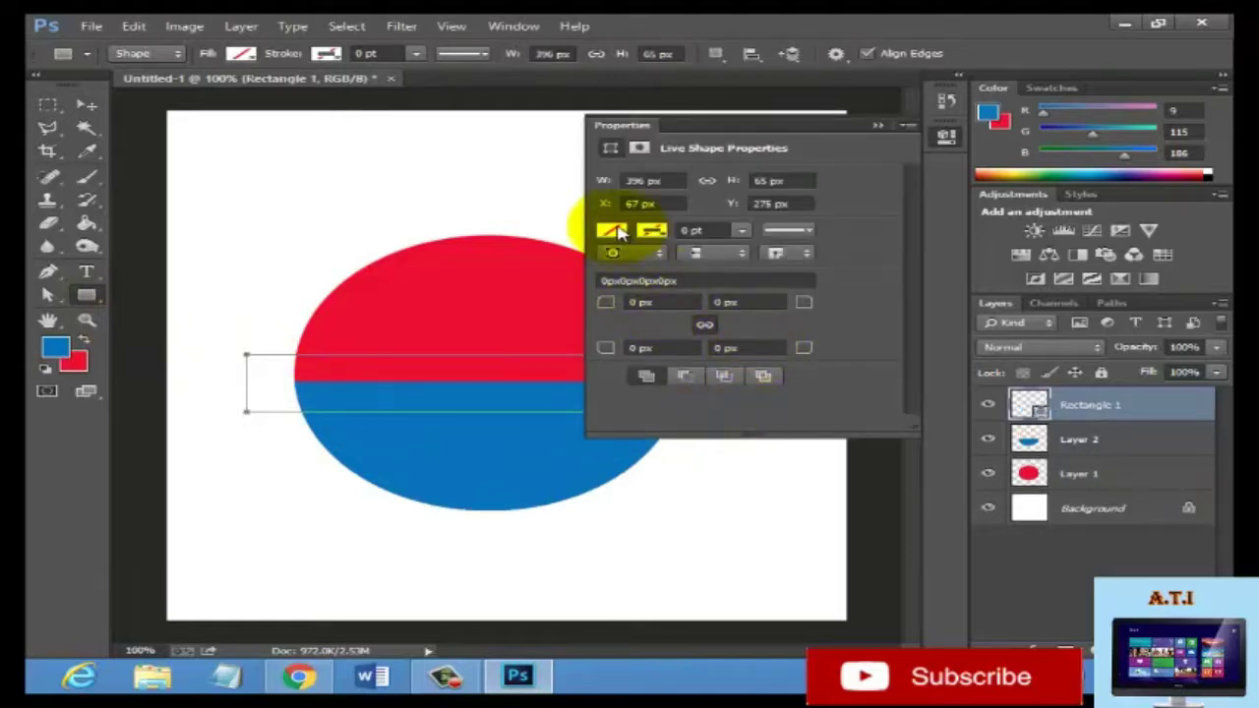
left_click(612, 230)
left_click(682, 313)
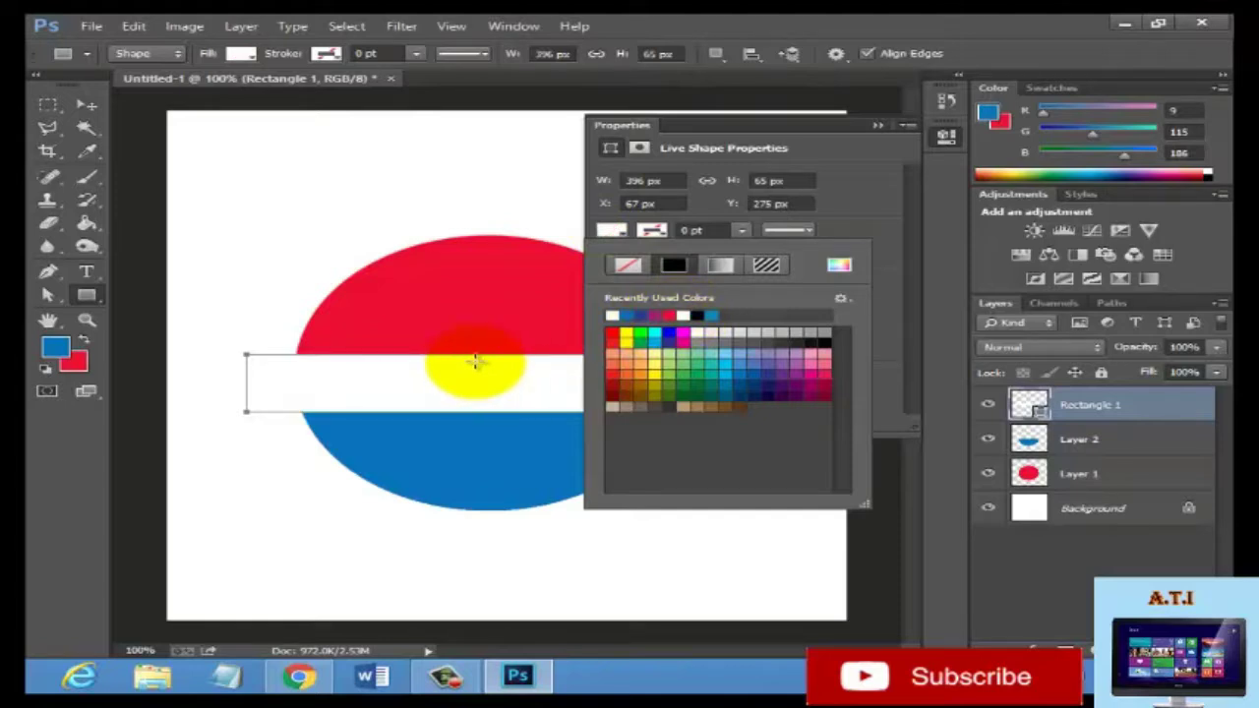
left_click(475, 362)
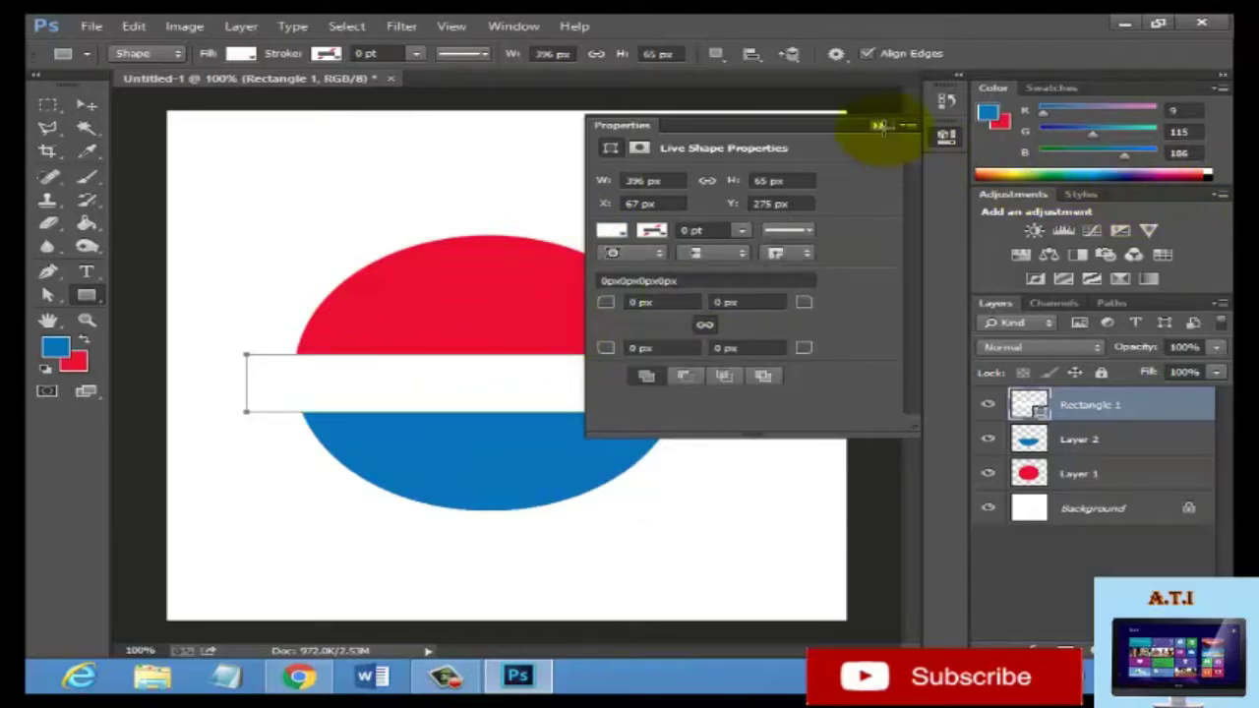
left_click(876, 126)
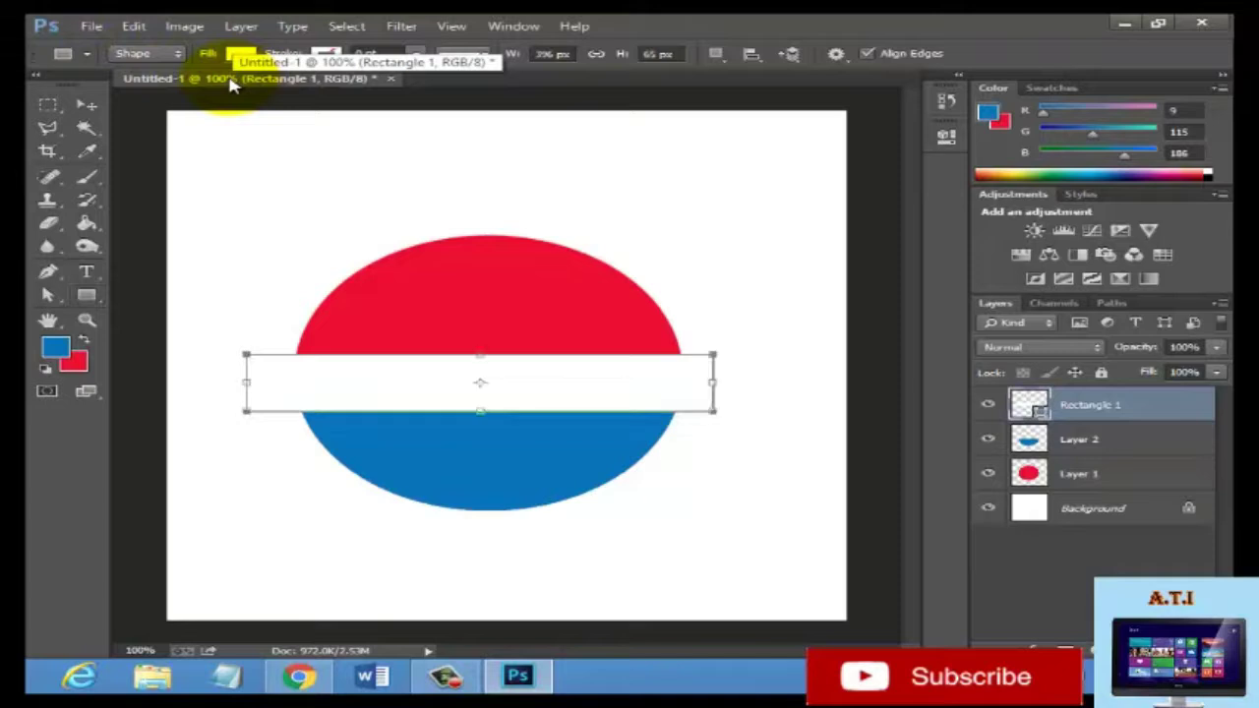
key("ctrl+t")
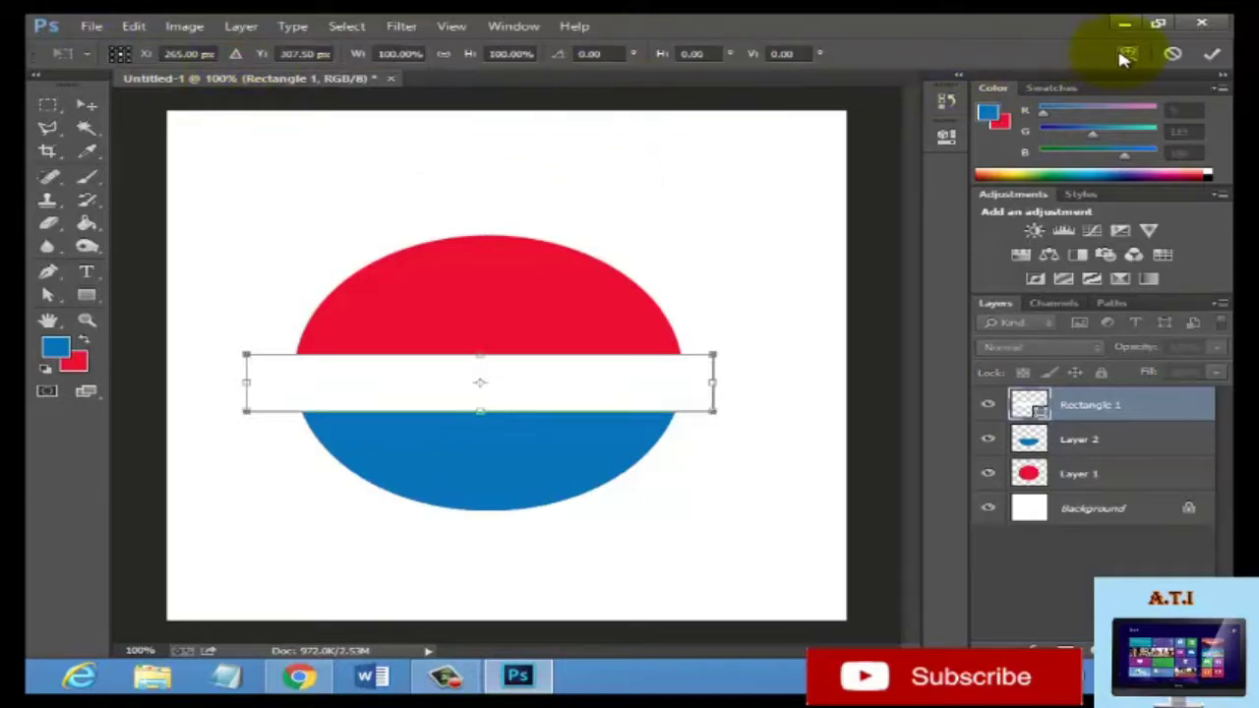
Step: Apply a Wave warp to the band, accepting conversion of the shape to a regular path
left_click(1125, 55)
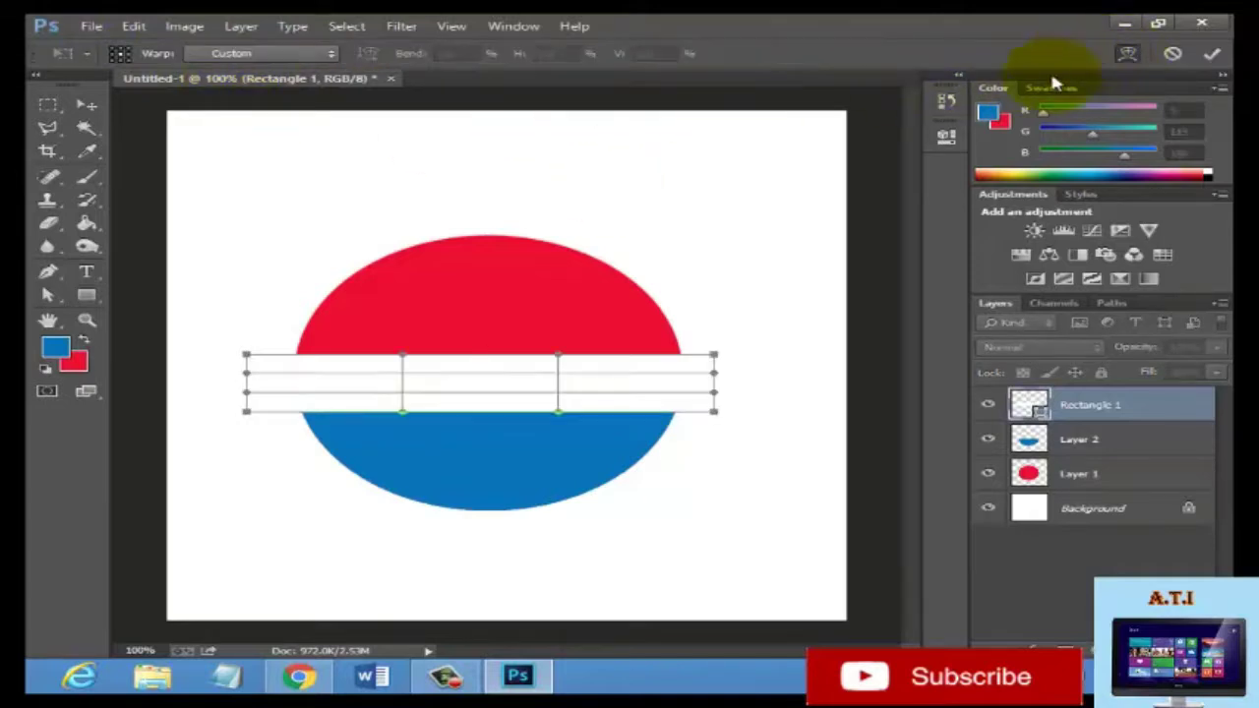
left_click(228, 54)
left_click(214, 269)
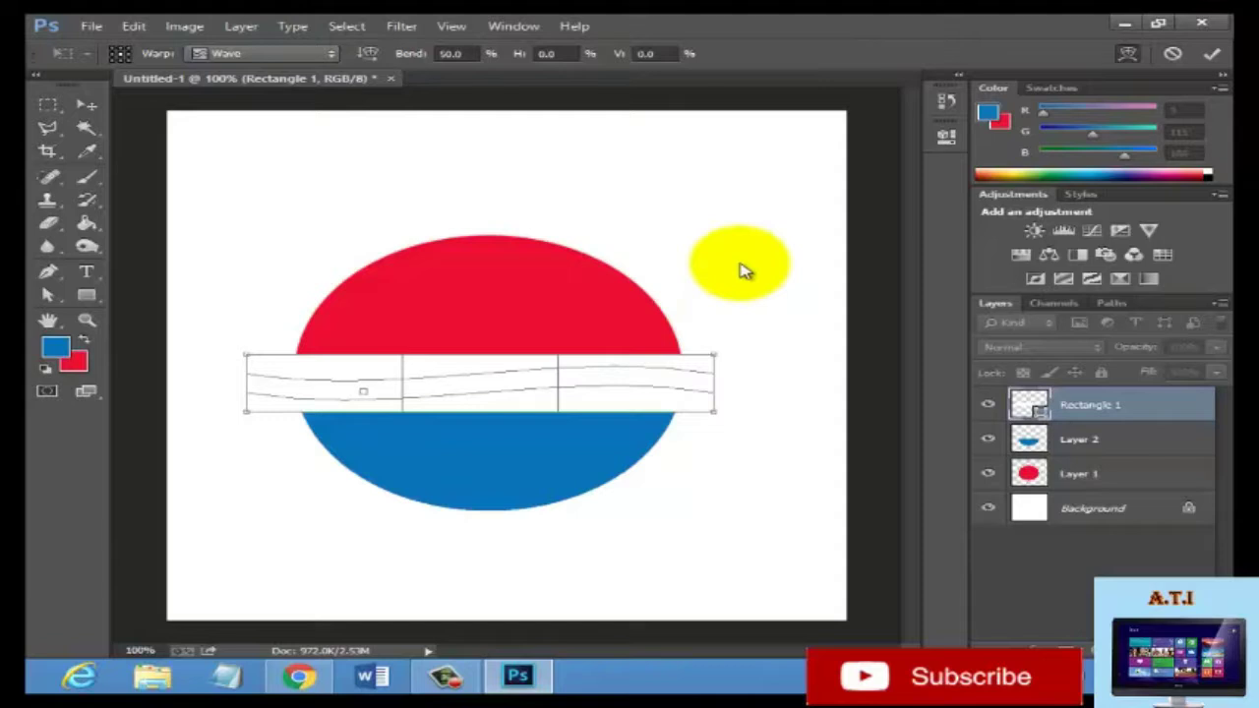
key("Return")
left_click(603, 264)
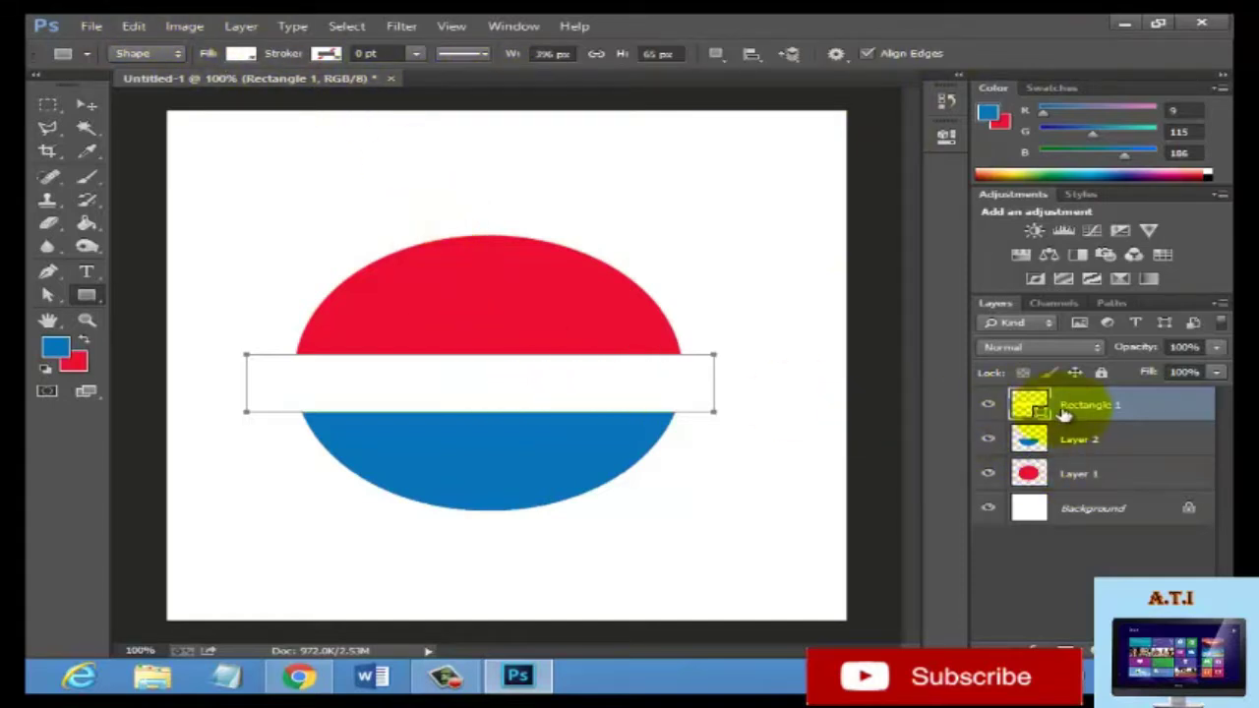
Step: Warp the white band's path with a 50% Flag bend via Edit > Transform Path > Warp
left_click(91, 27)
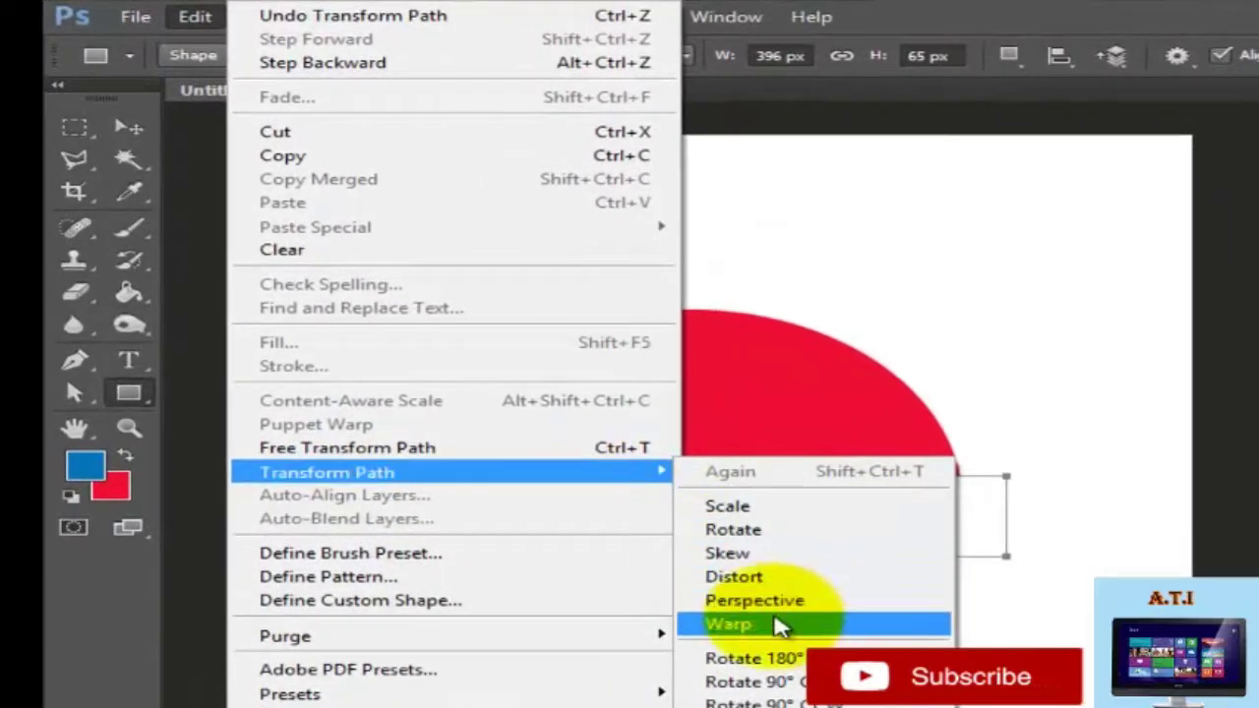
mouse_move(328, 472)
left_click(575, 462)
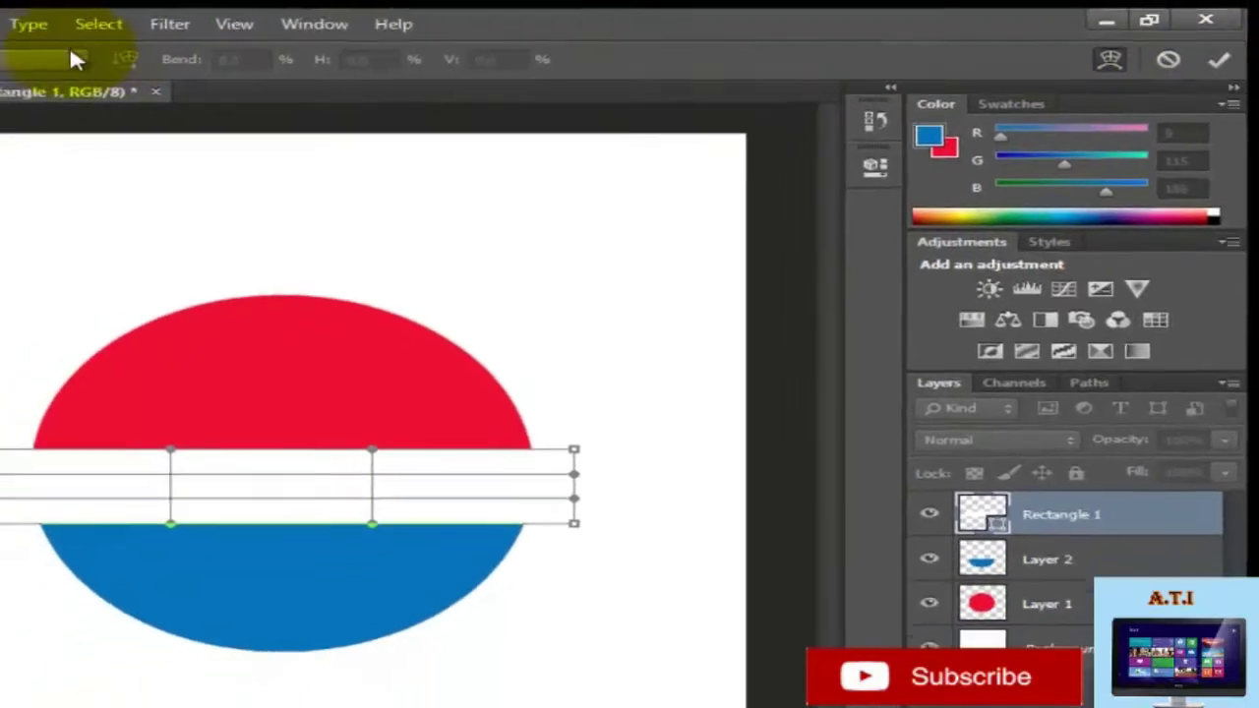
left_click(274, 63)
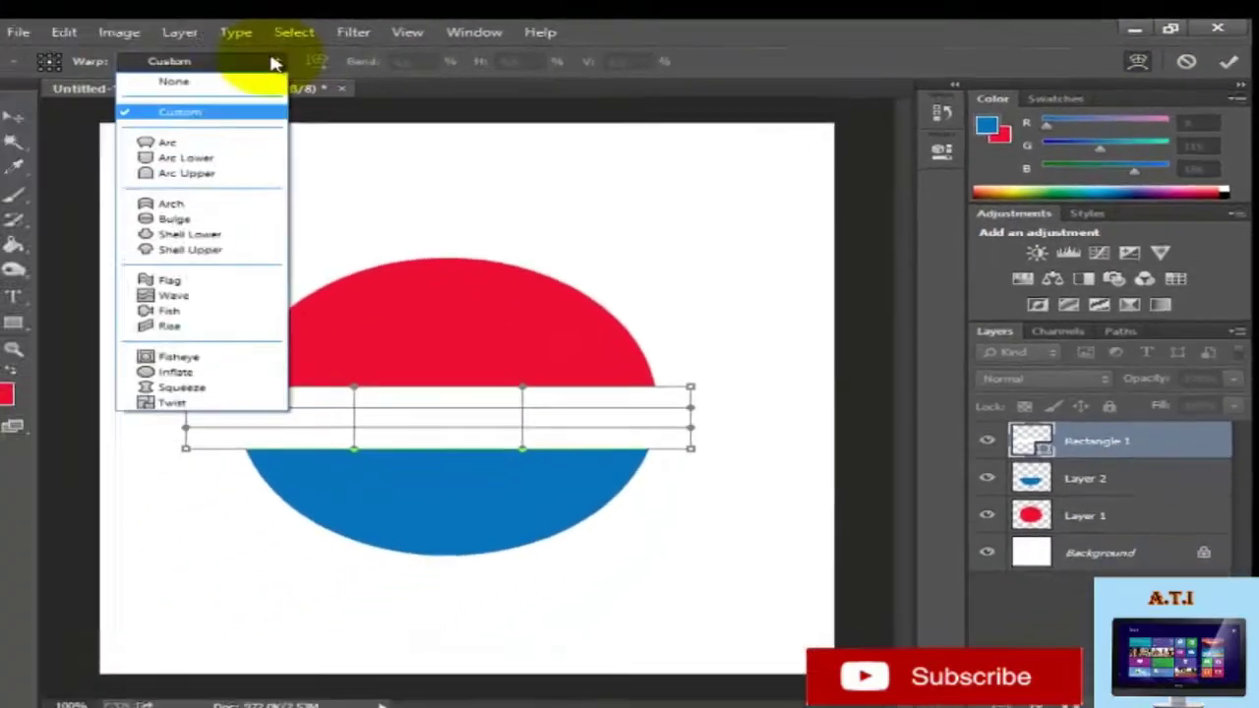
left_click(170, 281)
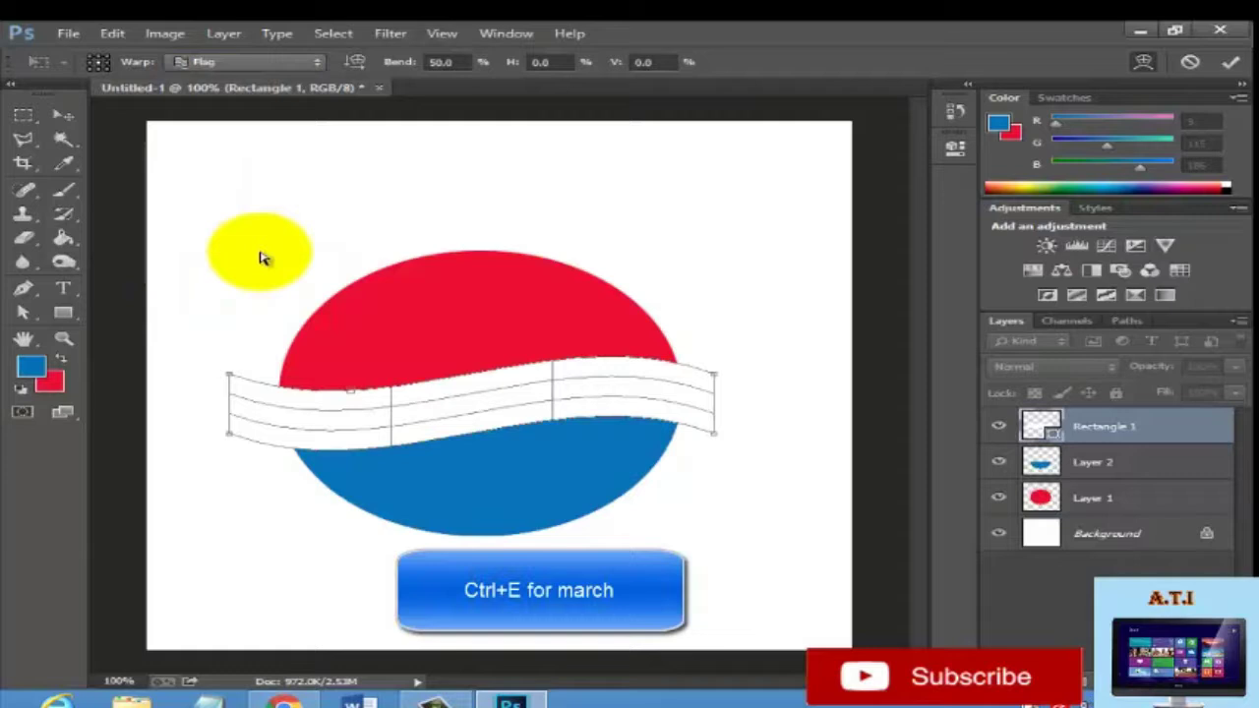
key("Return")
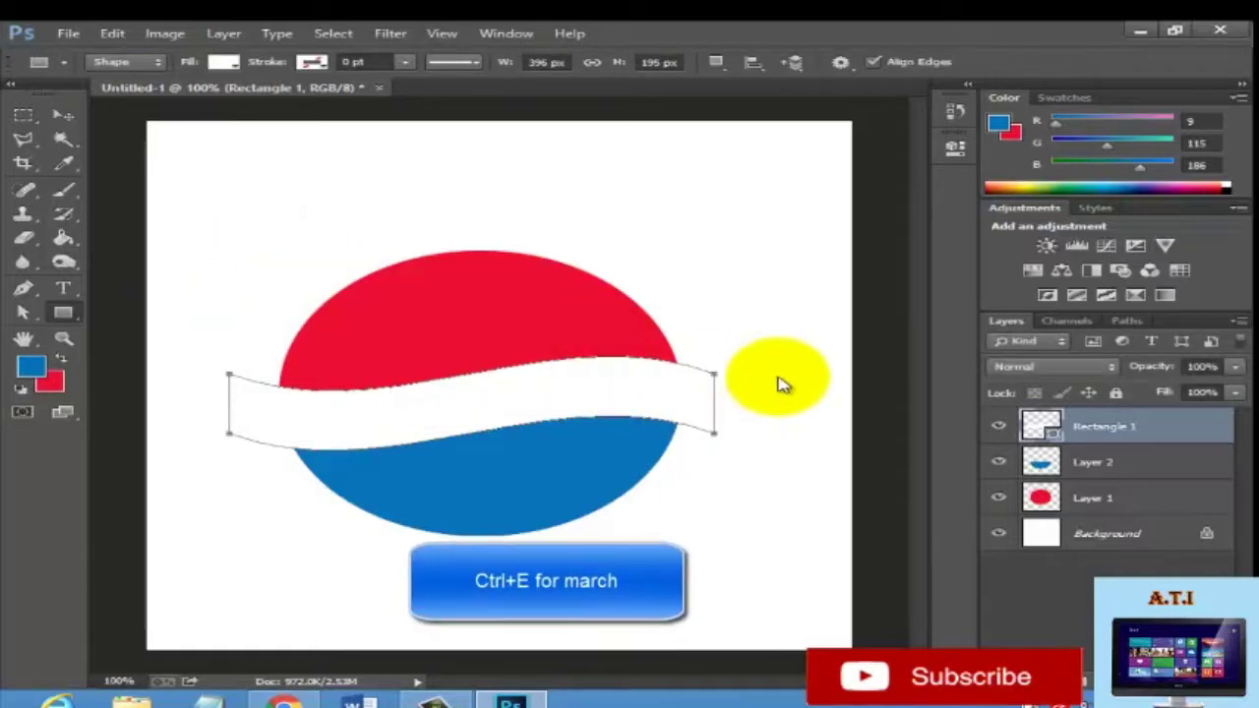
Step: Select the band layer together with Layer 2 and Layer 1
left_click(777, 383)
left_click(766, 205)
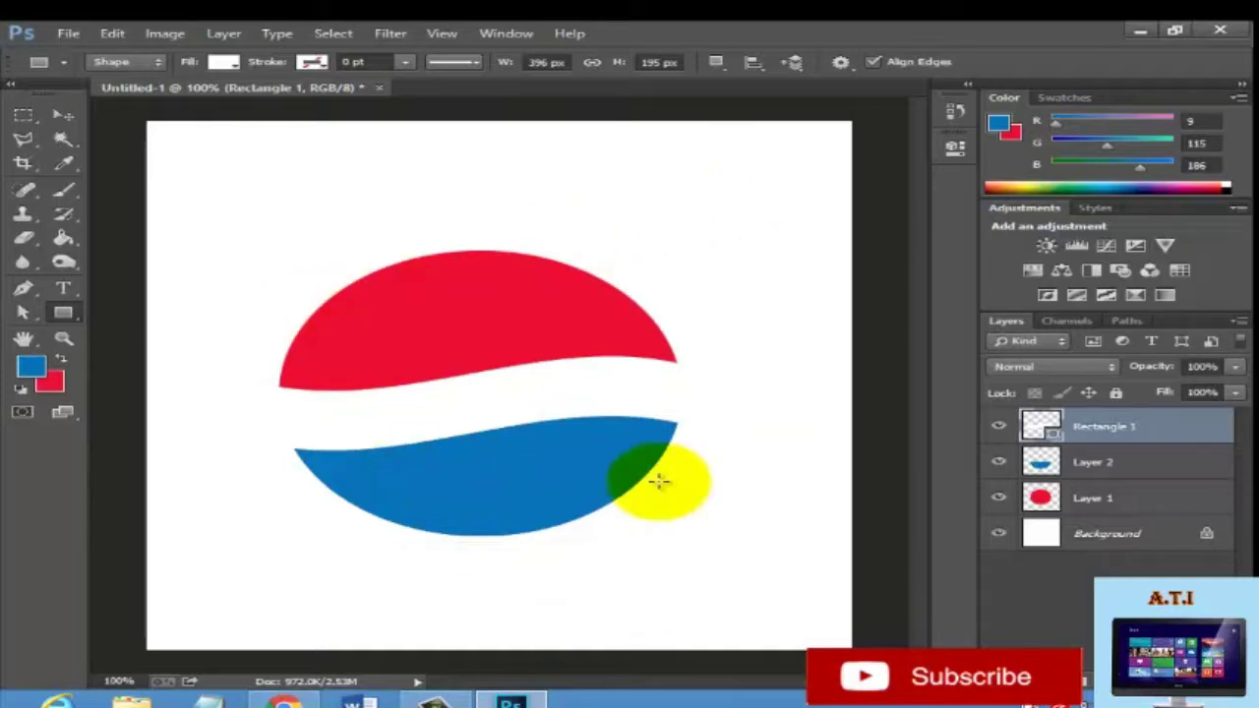
left_click(1088, 457, "ctrl")
left_click(1081, 502, "ctrl")
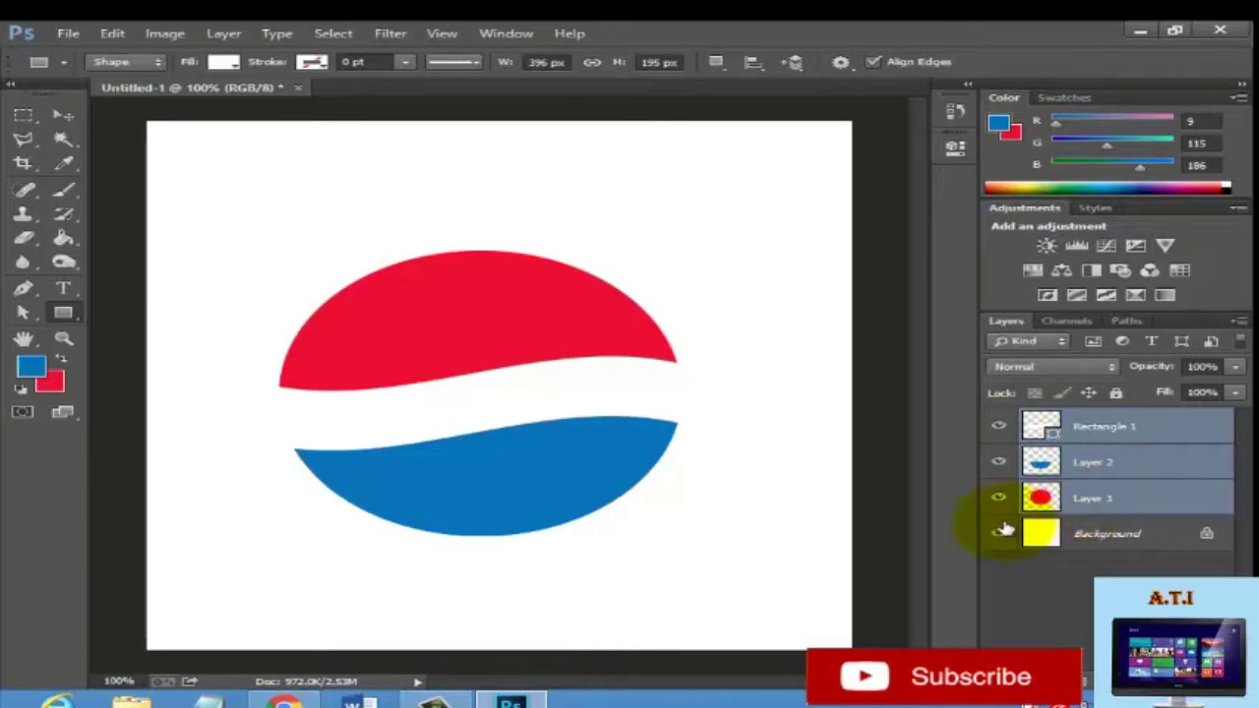
Step: Merge the three globe layers into one and start a text layer on the band's left end
key("ctrl+e")
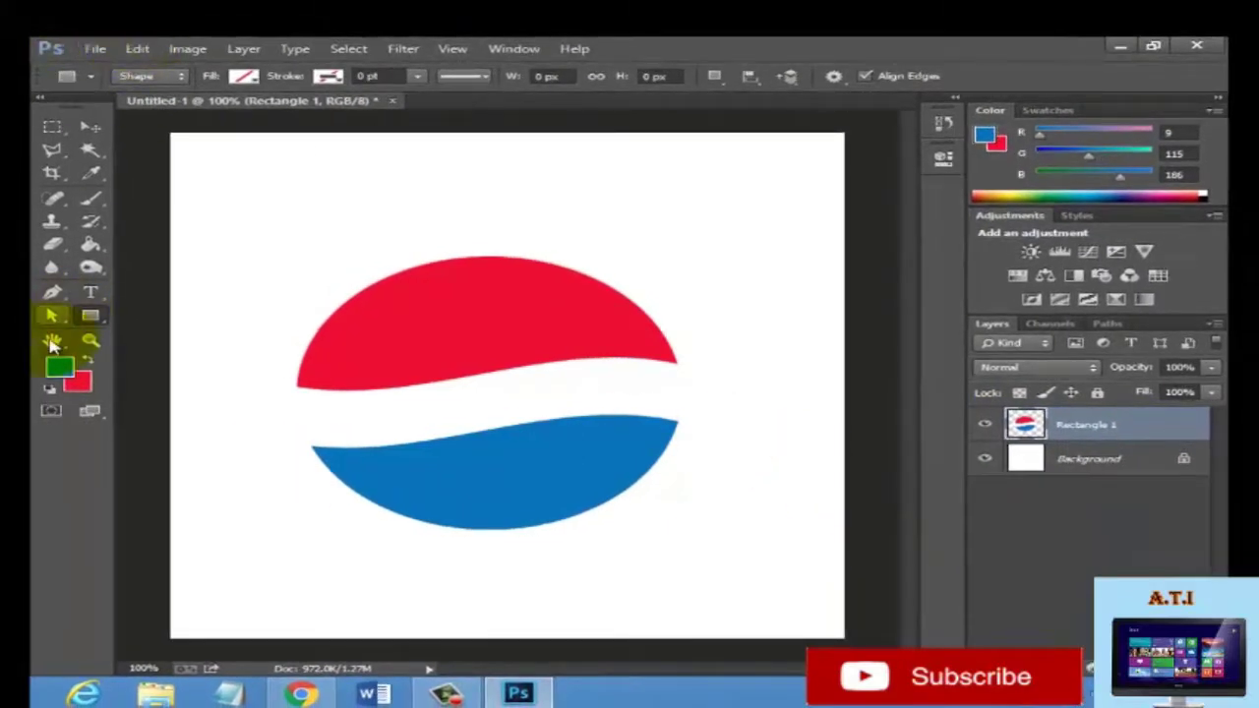
left_click(91, 297)
left_click(301, 424)
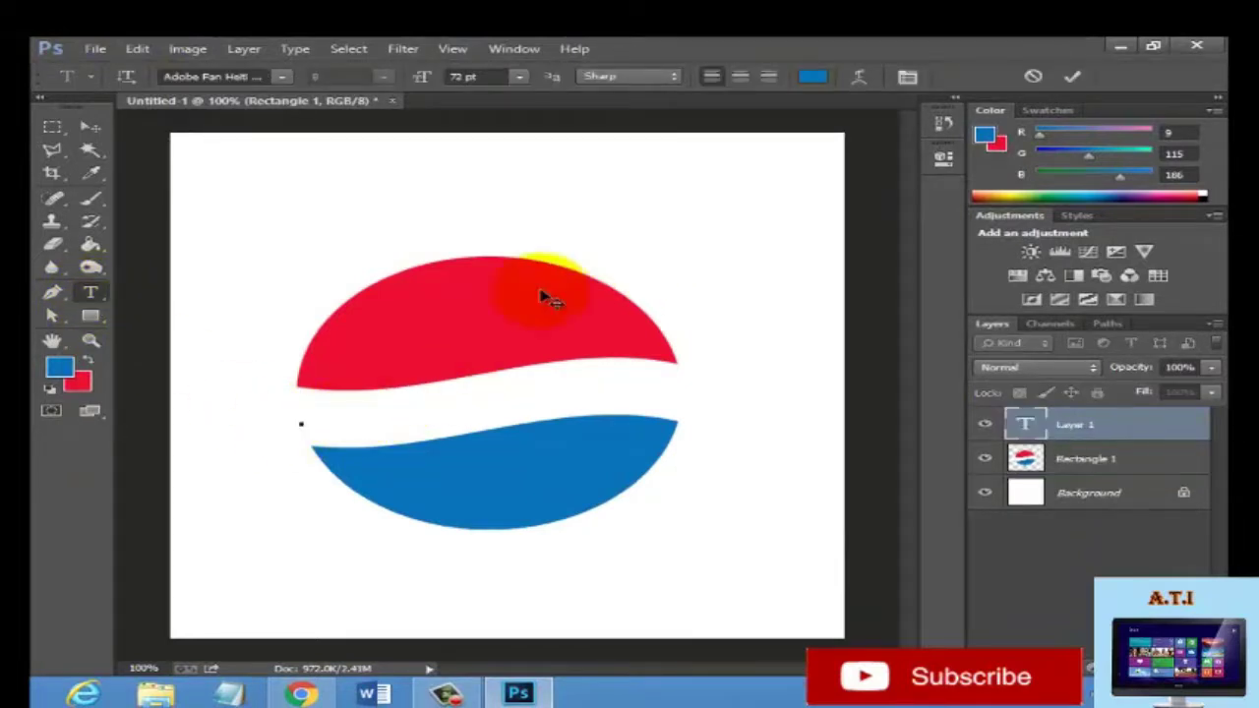
Step: Set the 'Pepsi Logo' text colour to bright magenta
left_click(816, 78)
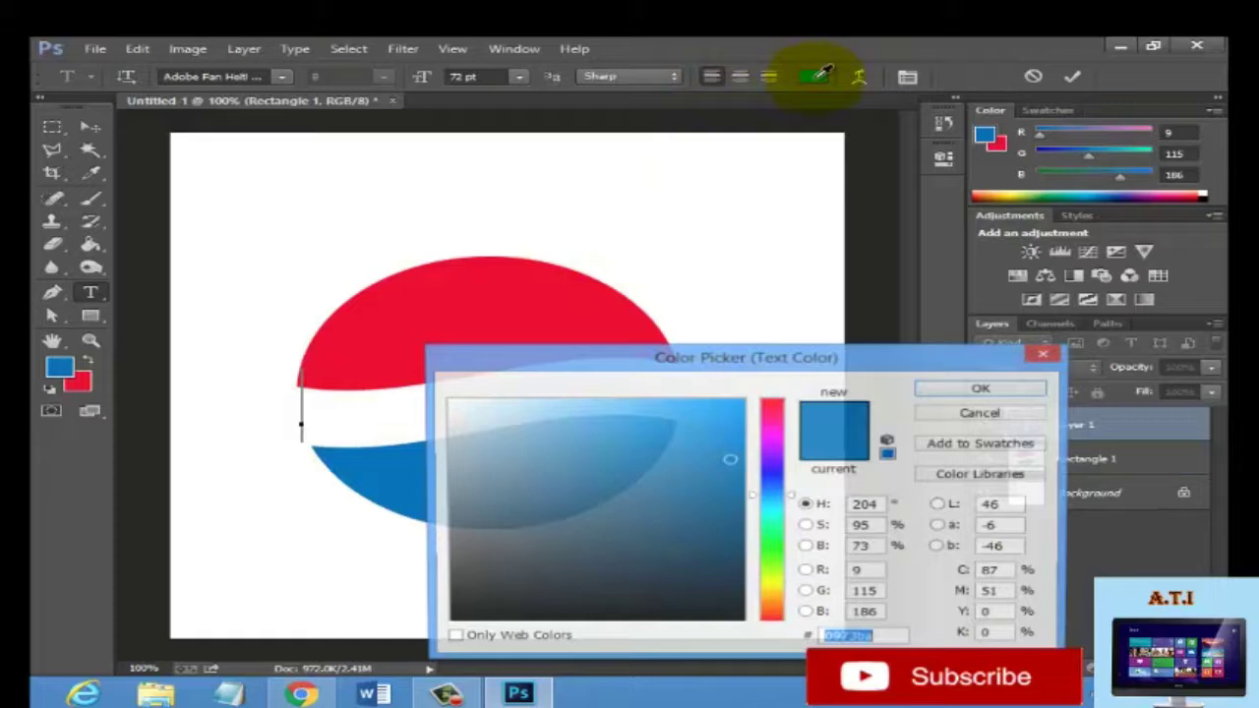
left_click_drag(772, 438, 750, 430)
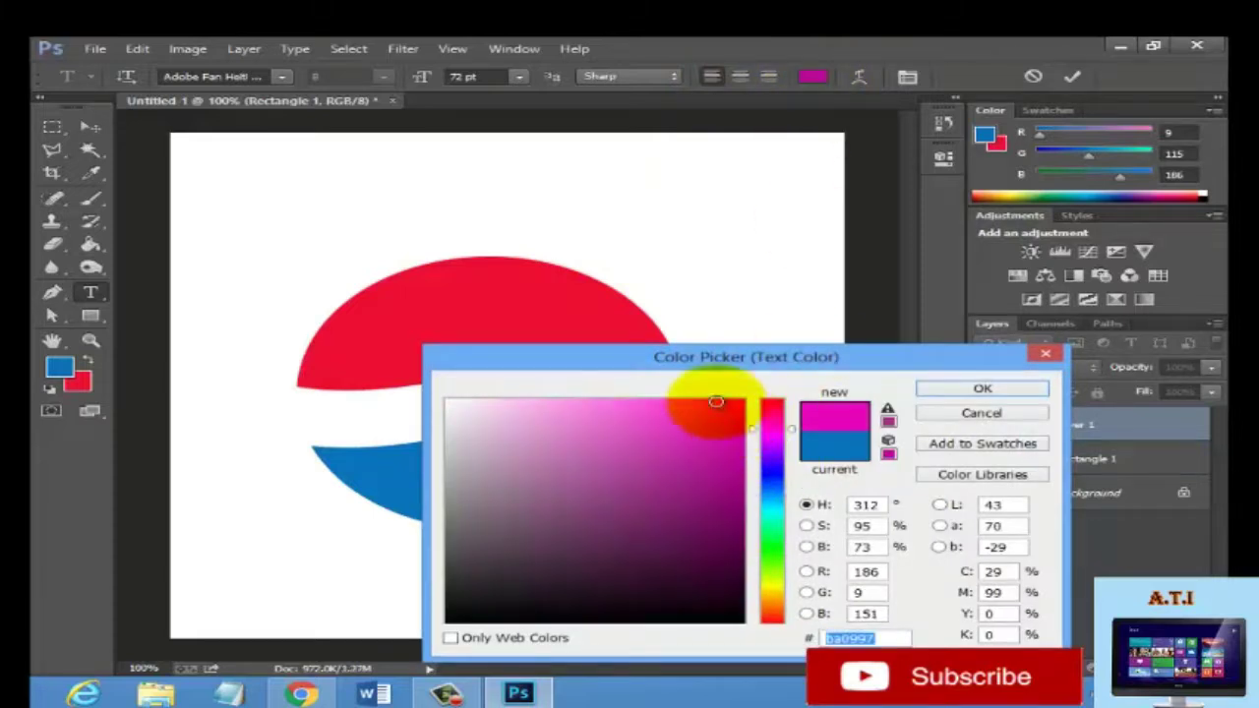
left_click(716, 401)
left_click(982, 390)
type("Pepsi Logo")
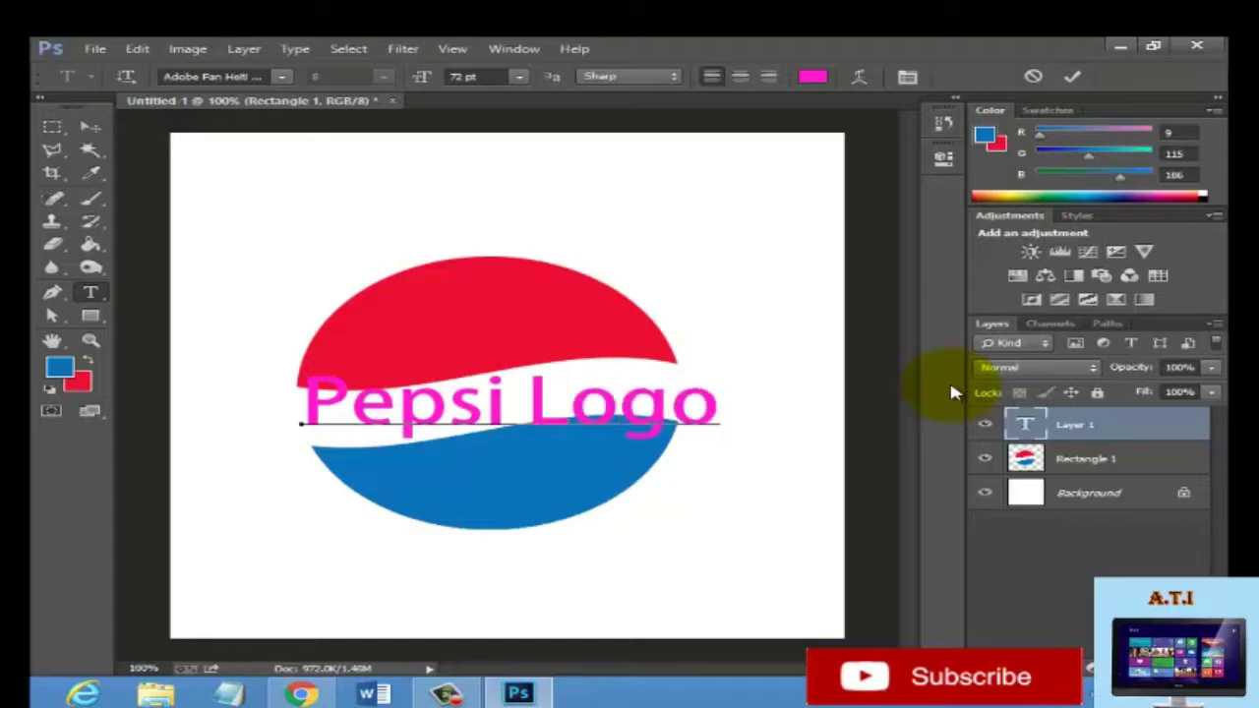
Step: Rotate the 'Pepsi Logo' text so it rises to the right
key("ctrl+t")
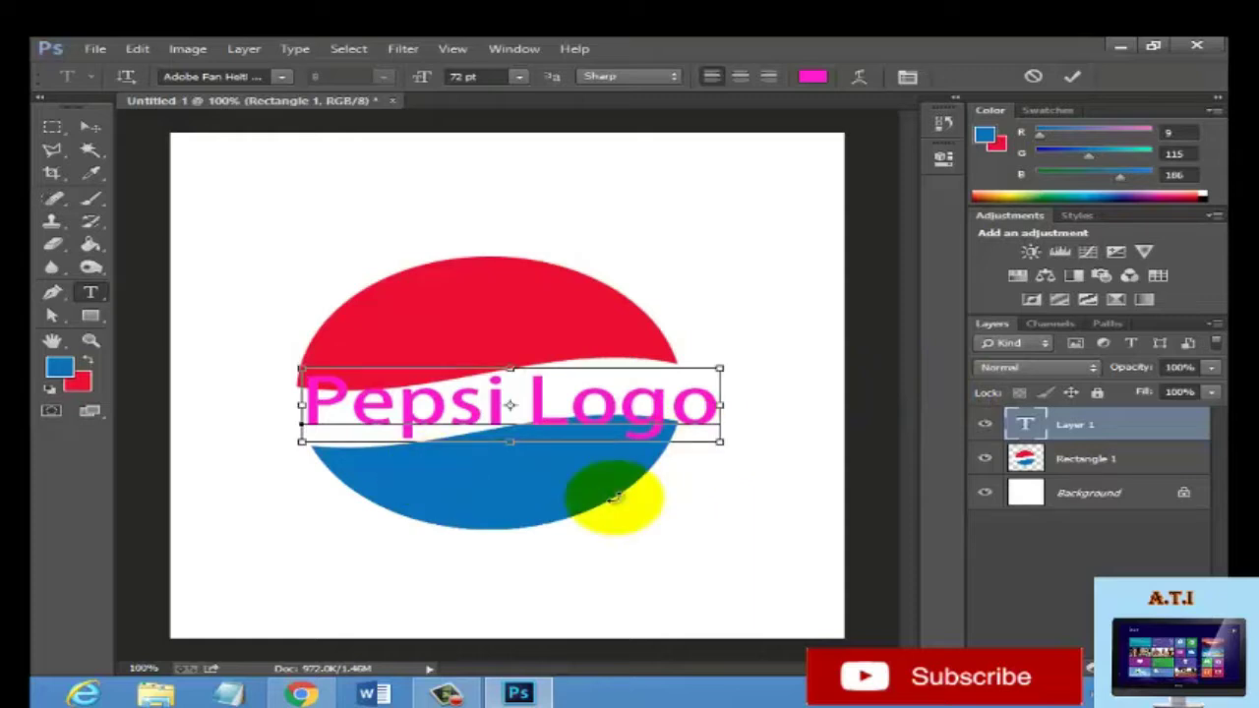
left_click_drag(792, 481, 782, 441)
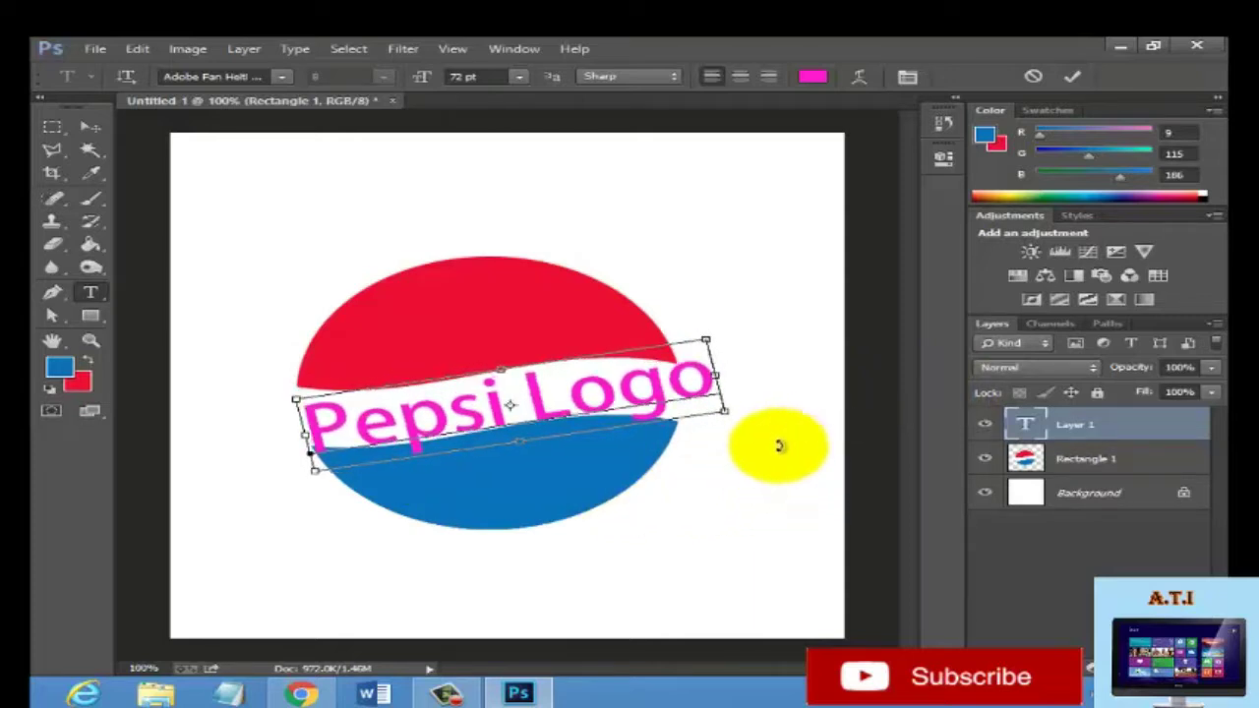
key("Return")
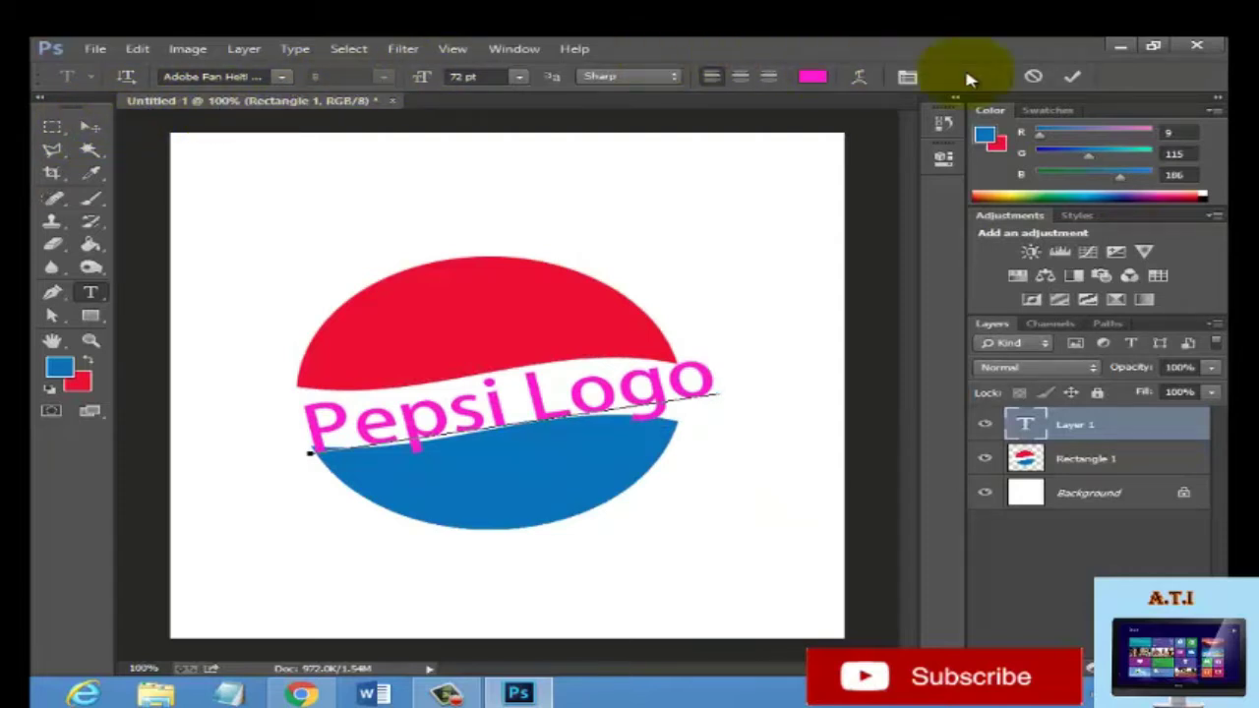
Step: Apply a Flag warped-text style to the 'Pepsi Logo' text
left_click(861, 78)
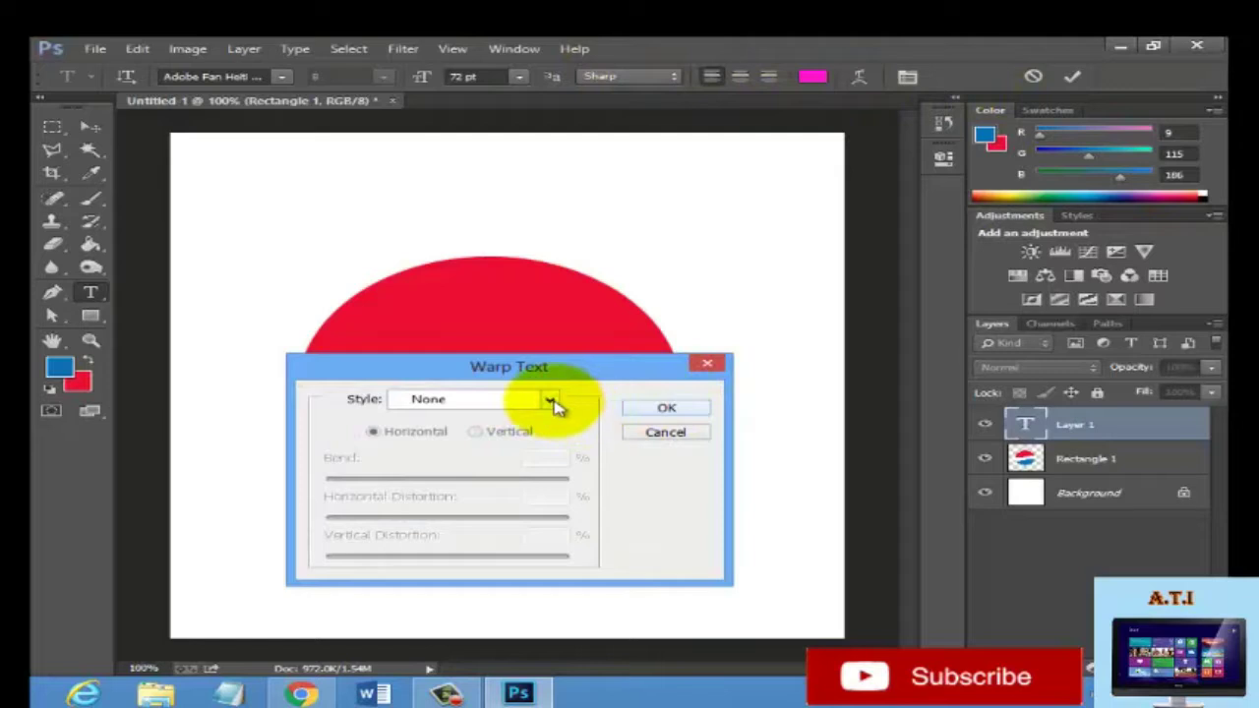
left_click(549, 400)
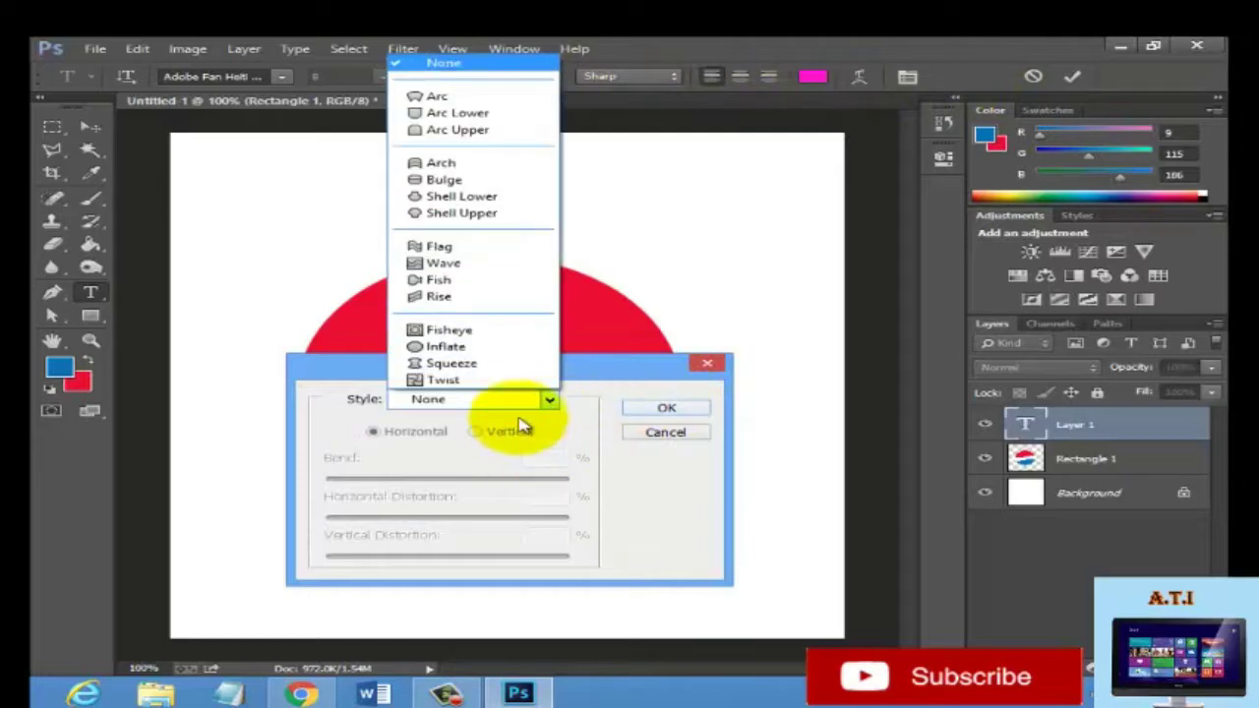
left_click(470, 253)
left_click(679, 412)
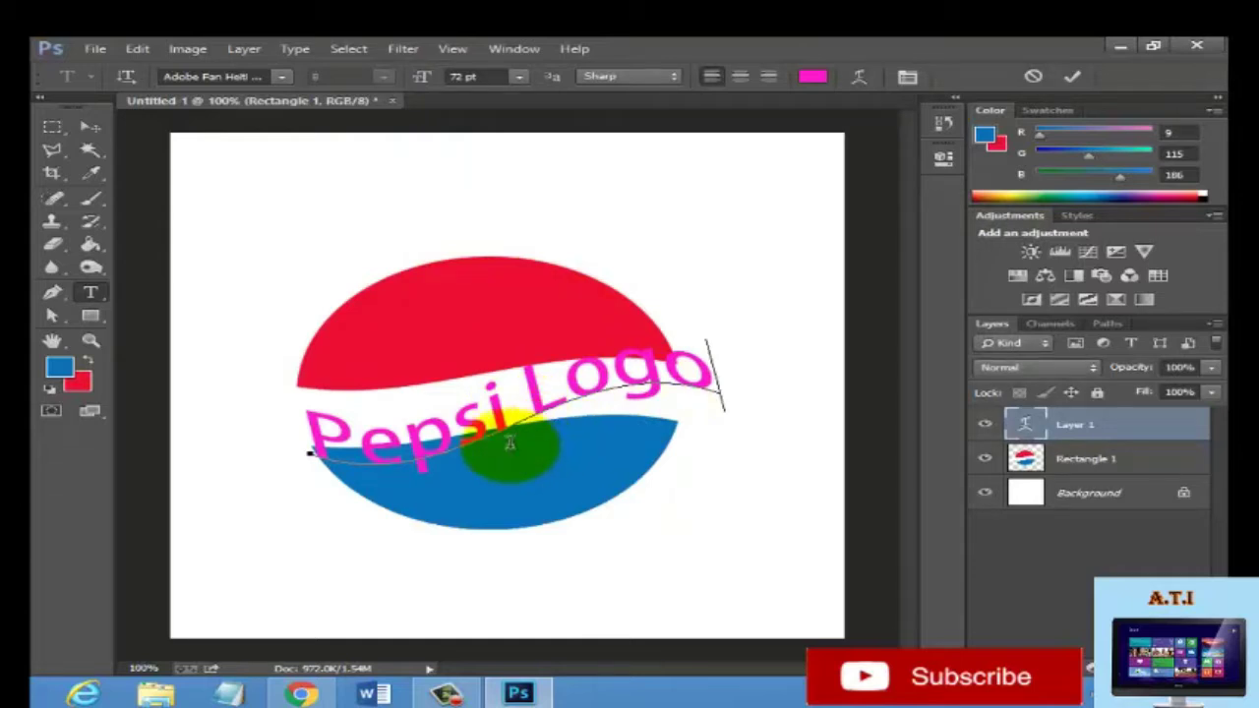
Step: Nudge the warped text slightly up and left along the band
key("ctrl+t")
left_click_drag(506, 442, 504, 441)
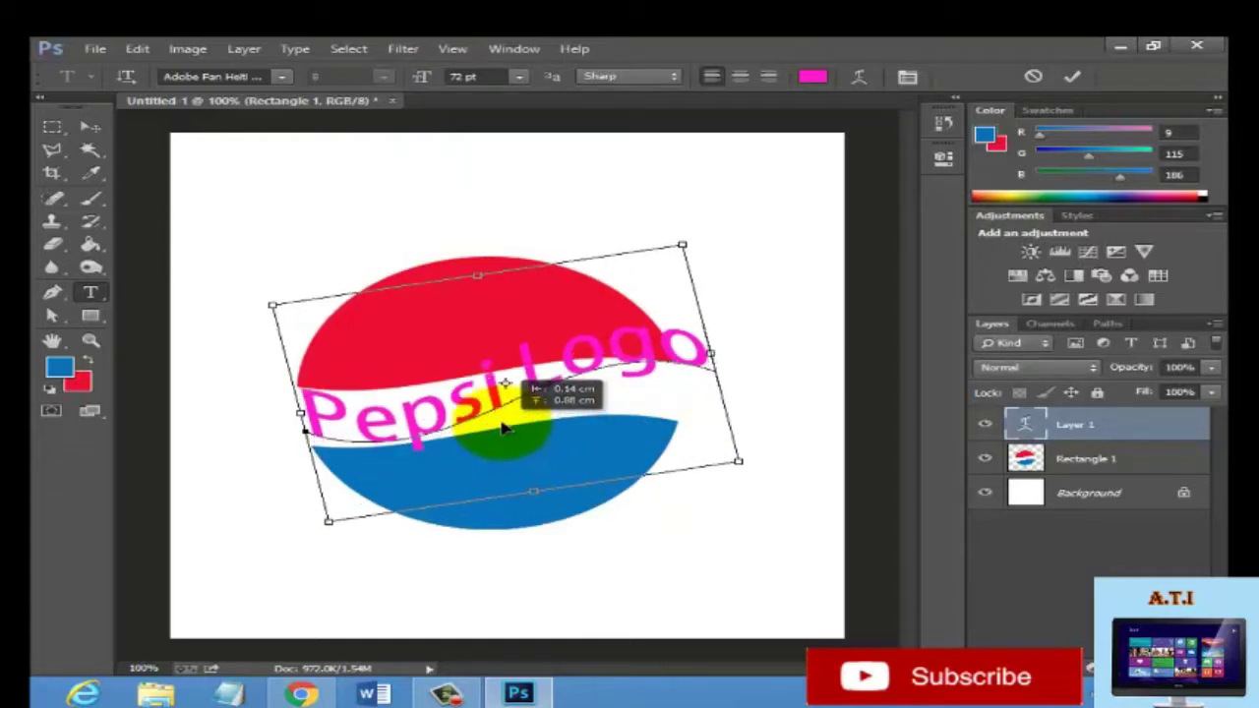
key("Return")
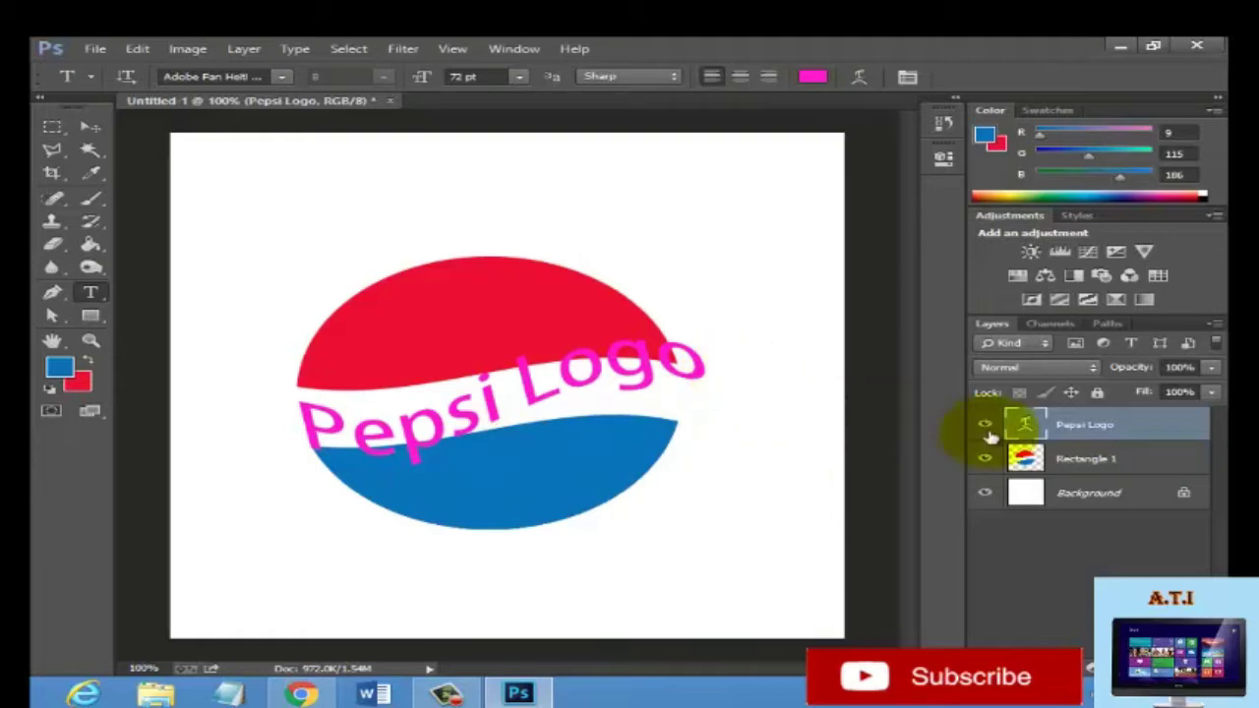
key("ctrl+t")
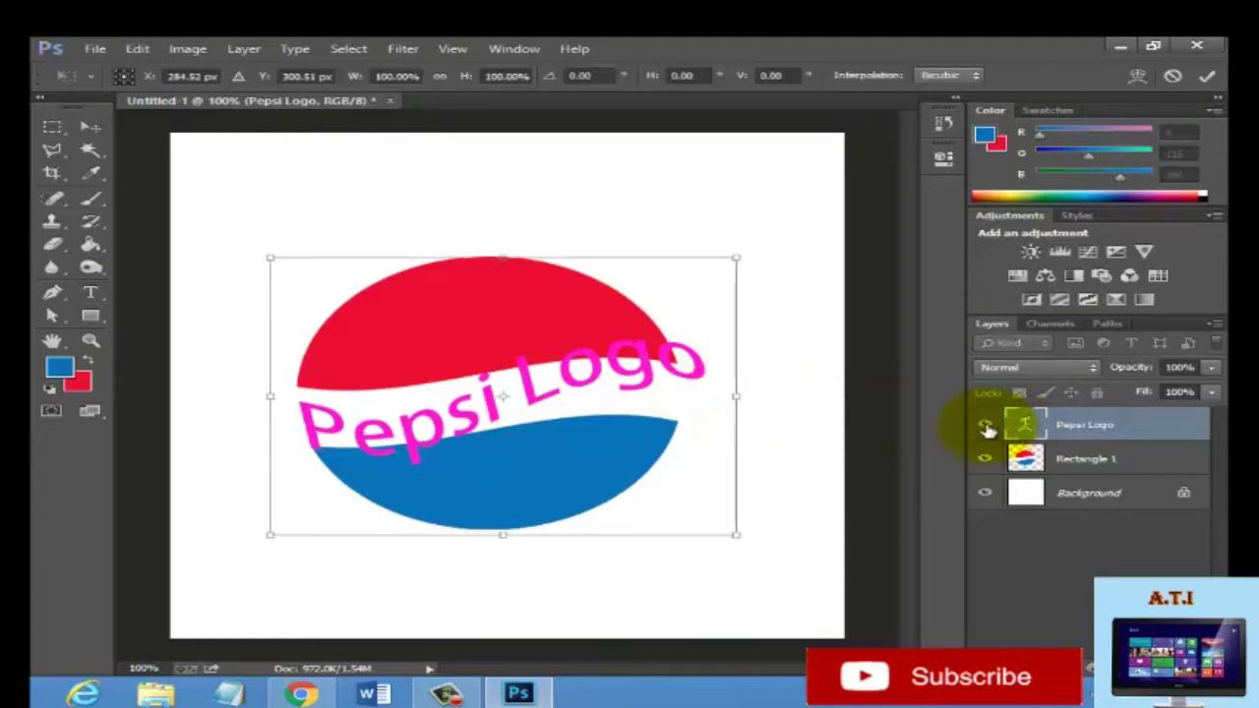
left_click_drag(883, 423, 857, 477)
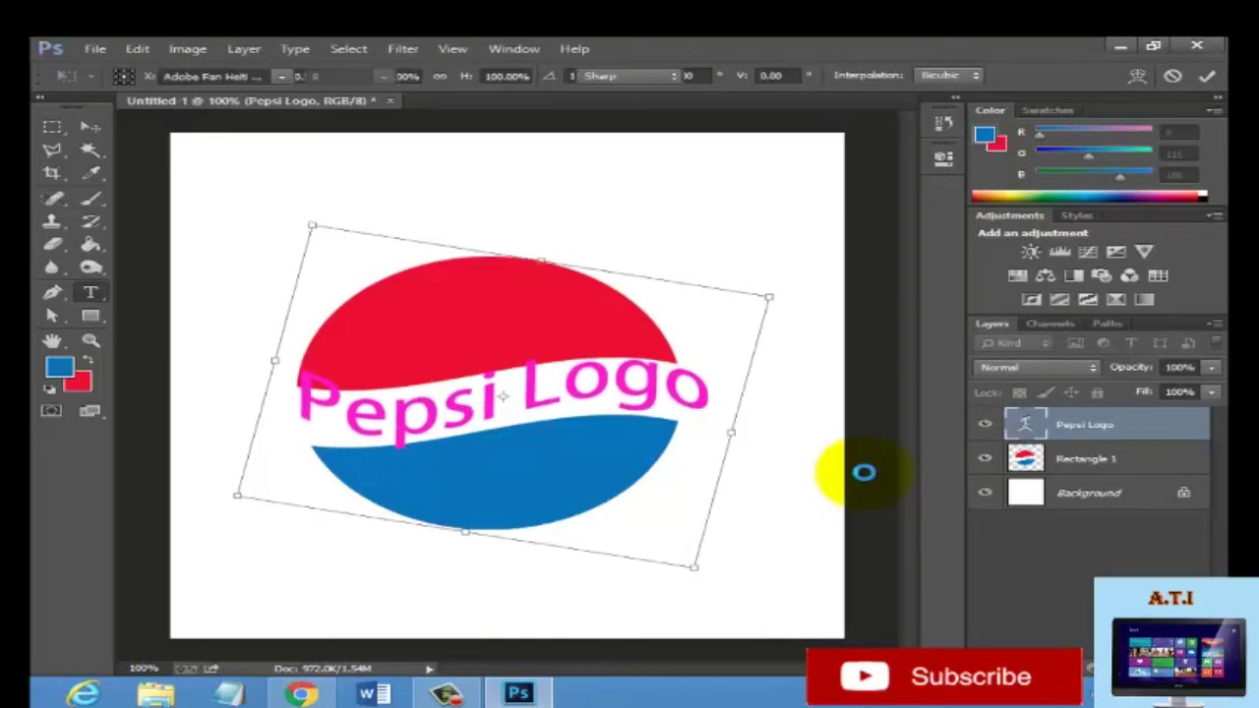
key("Escape")
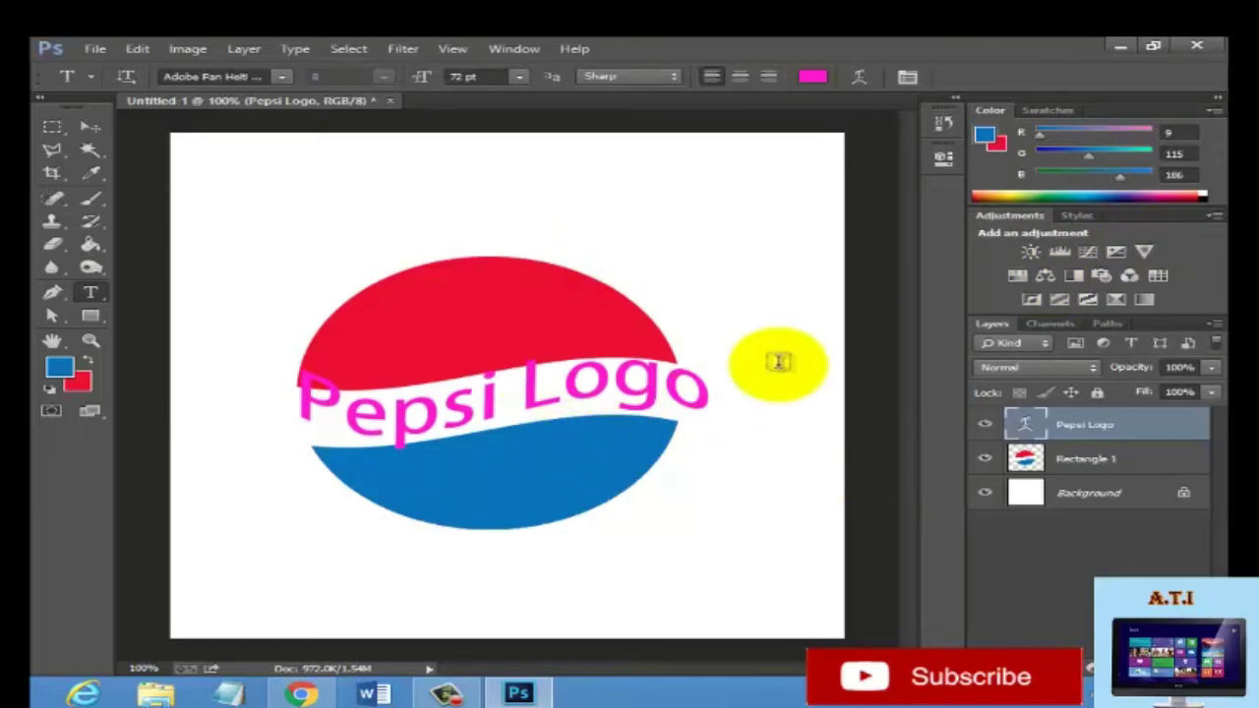
left_click(445, 694)
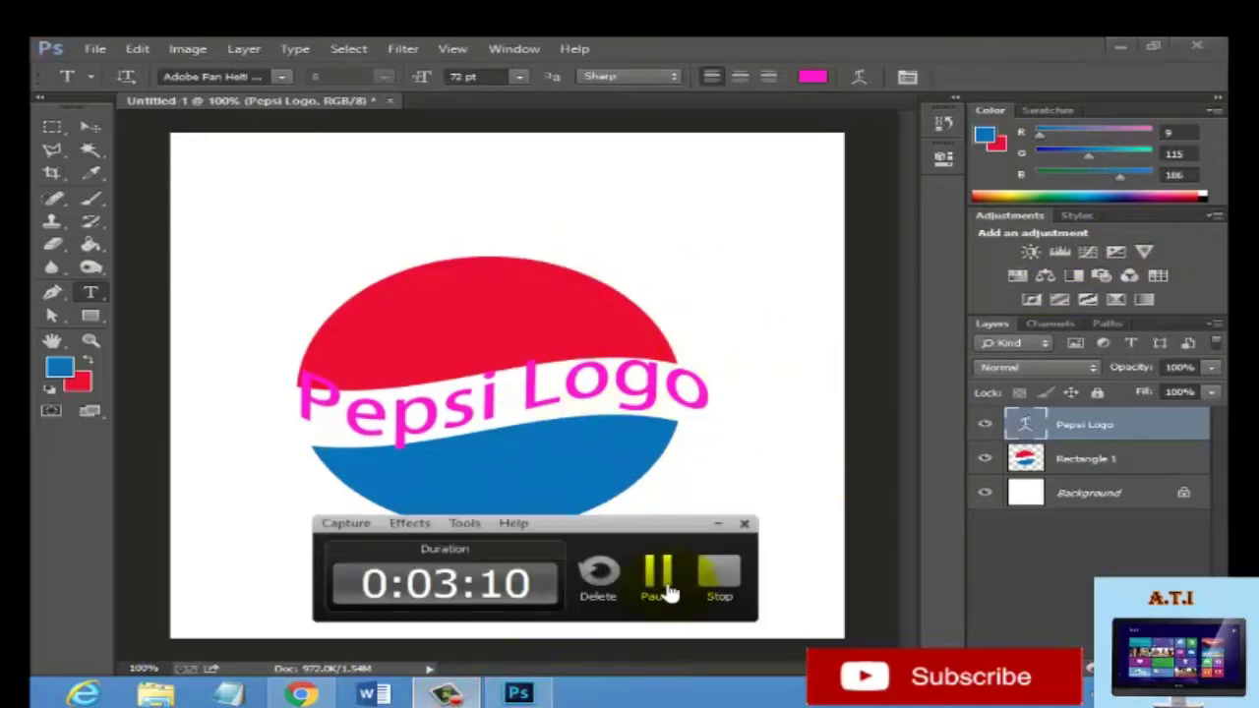
left_click(700, 582)
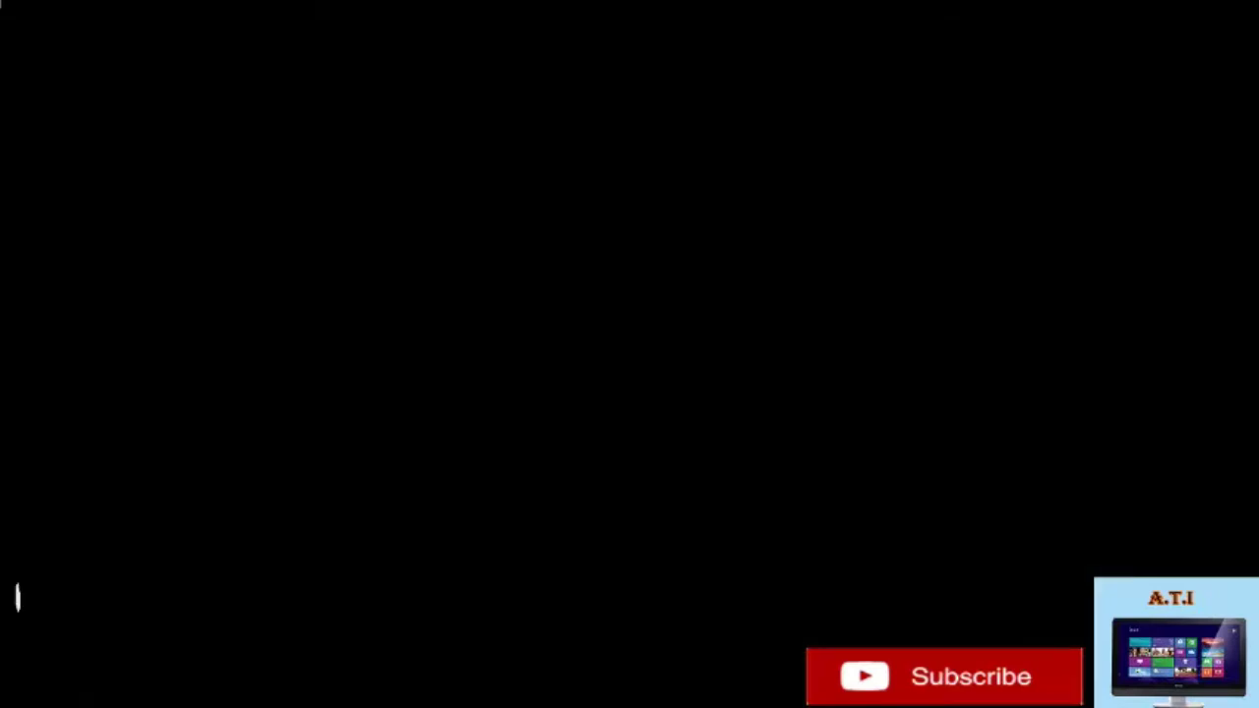